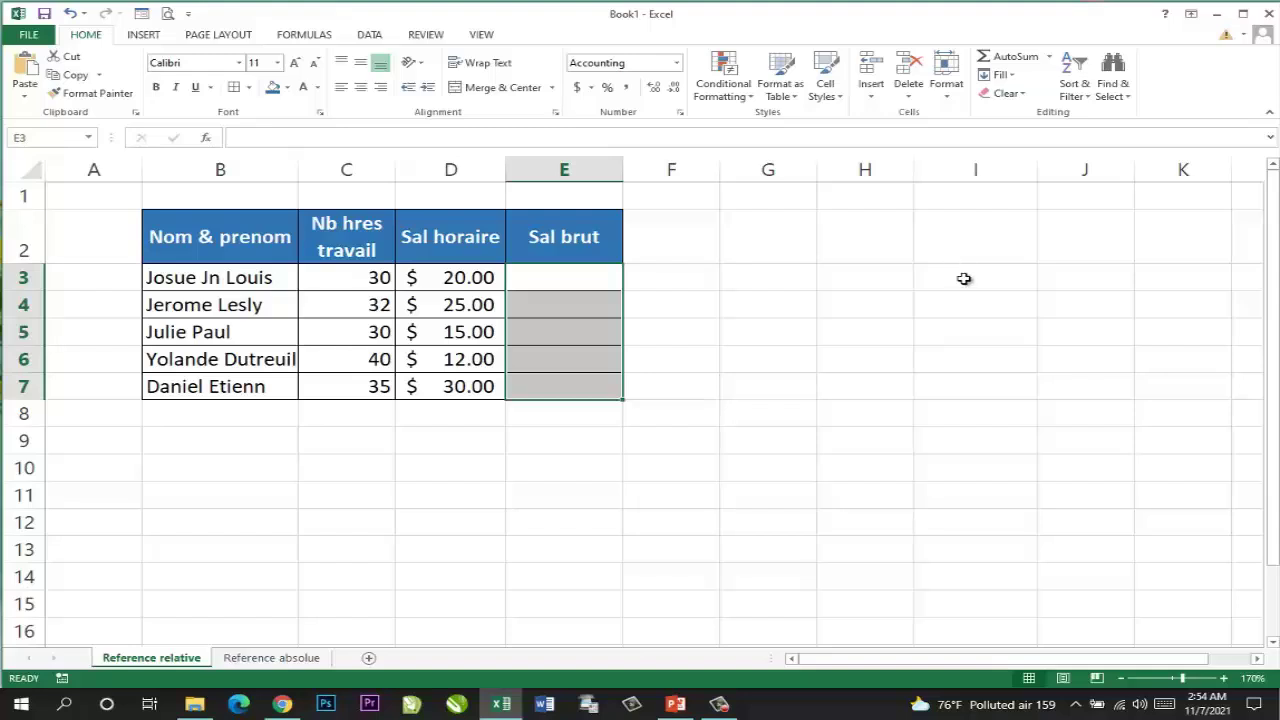
Step: Select cell G8, then highlight column G and row 8 together to show how they intersect at that cell
{"action": "left_click", "coordinate": [879, 307]}
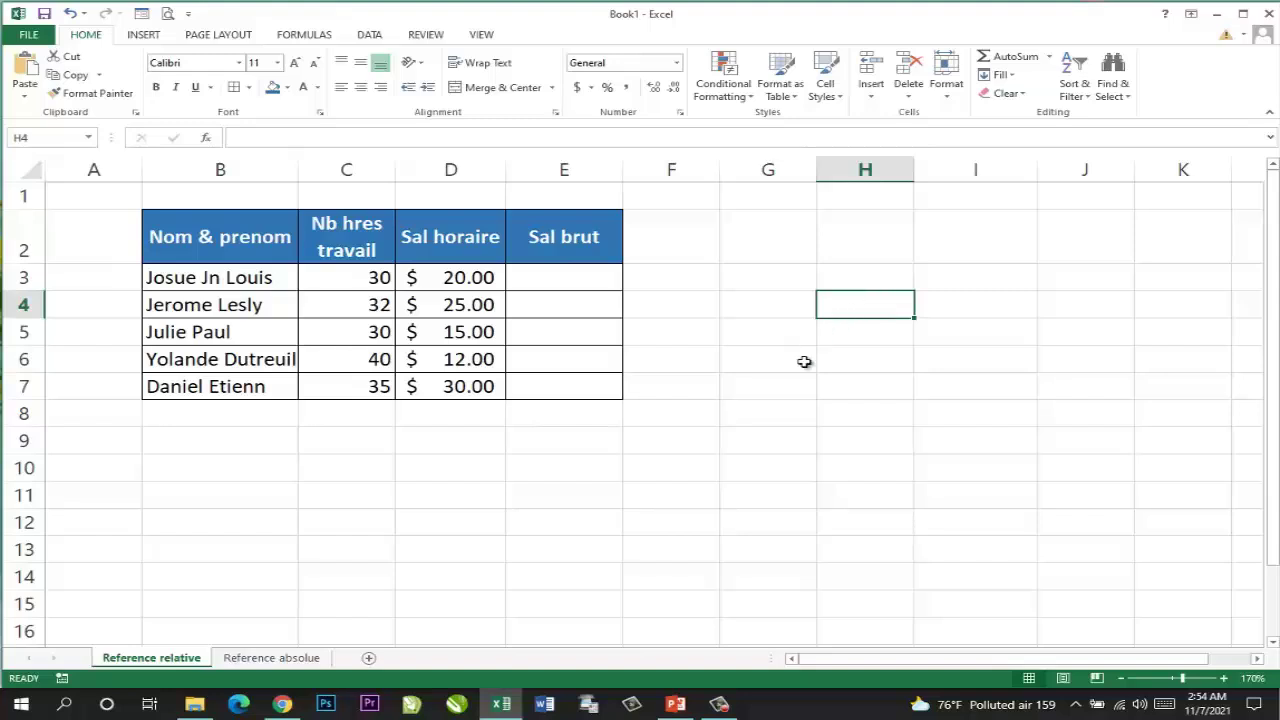
{"action": "left_click", "coordinate": [774, 419]}
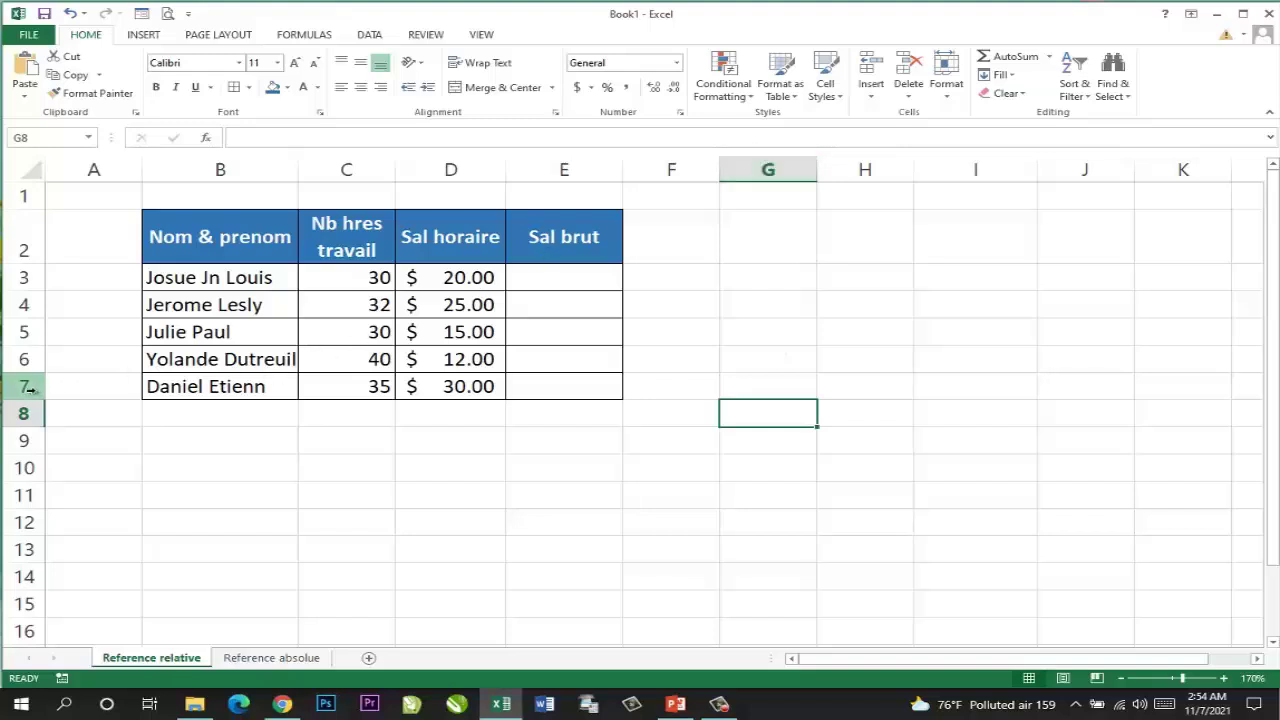
{"action": "left_click", "coordinate": [768, 174]}
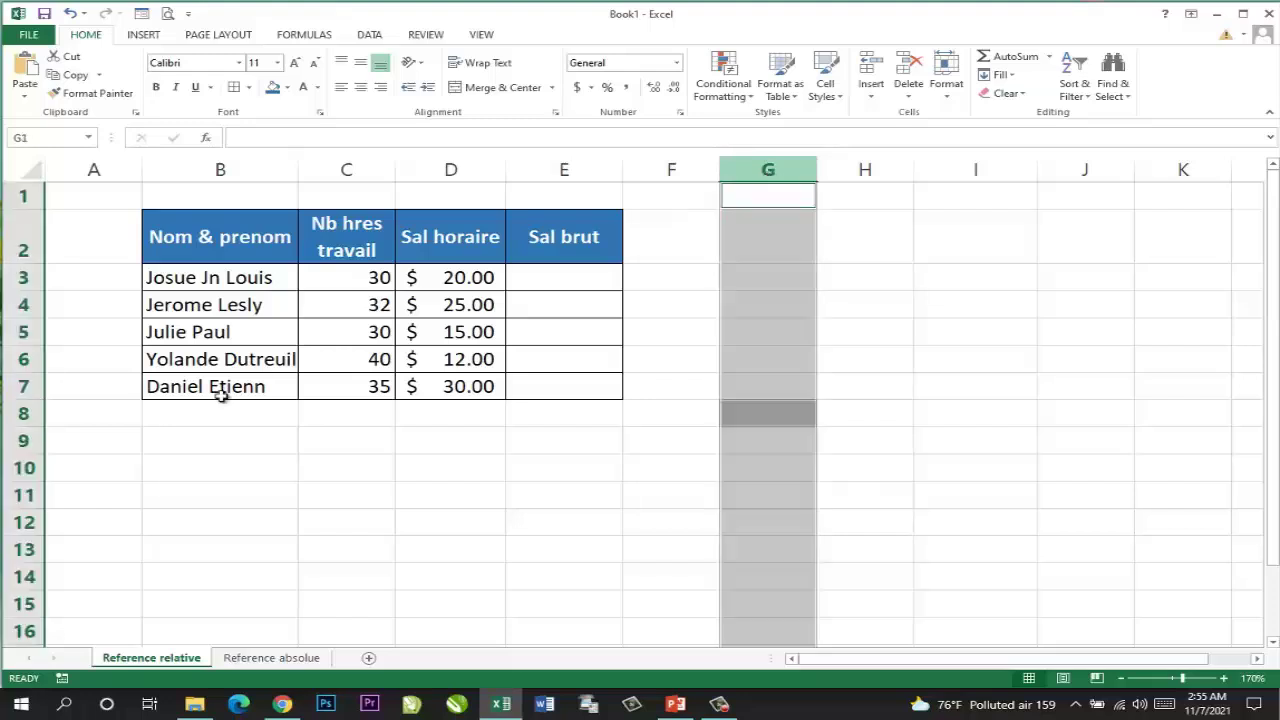
{"action": "left_click", "coordinate": [24, 415], "text": "ctrl"}
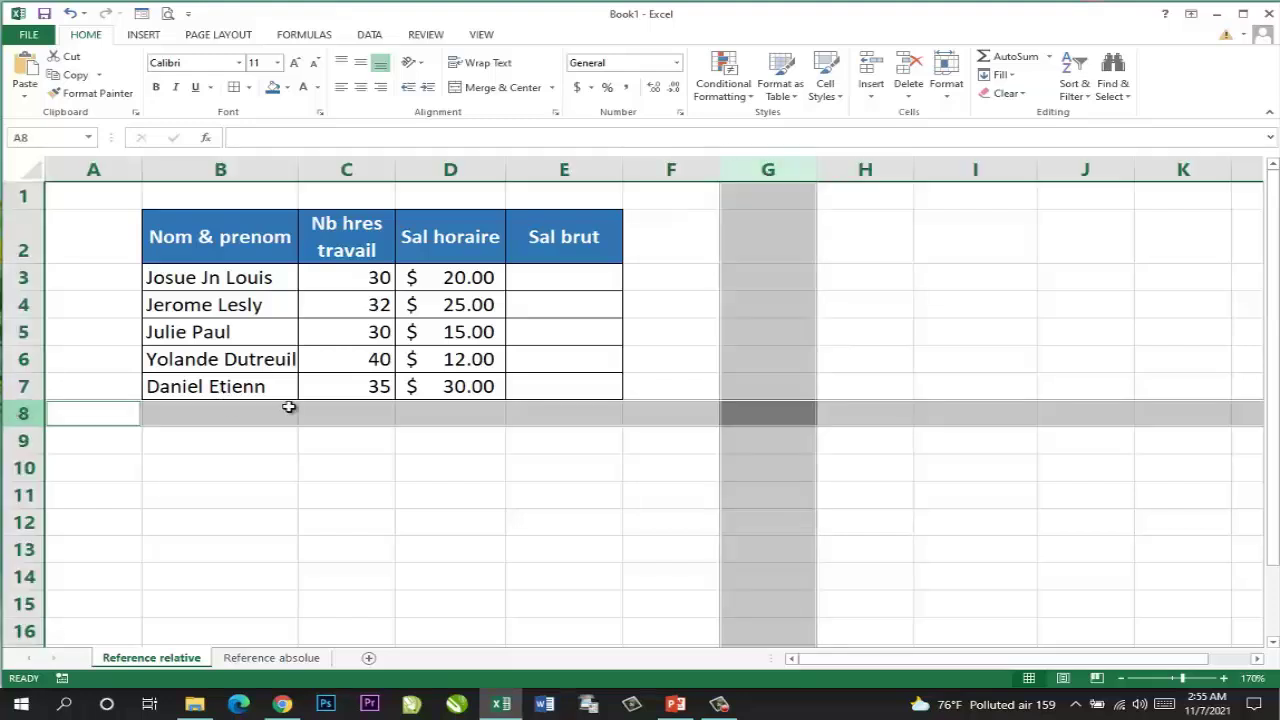
{"action": "left_click", "coordinate": [752, 418], "text": "ctrl"}
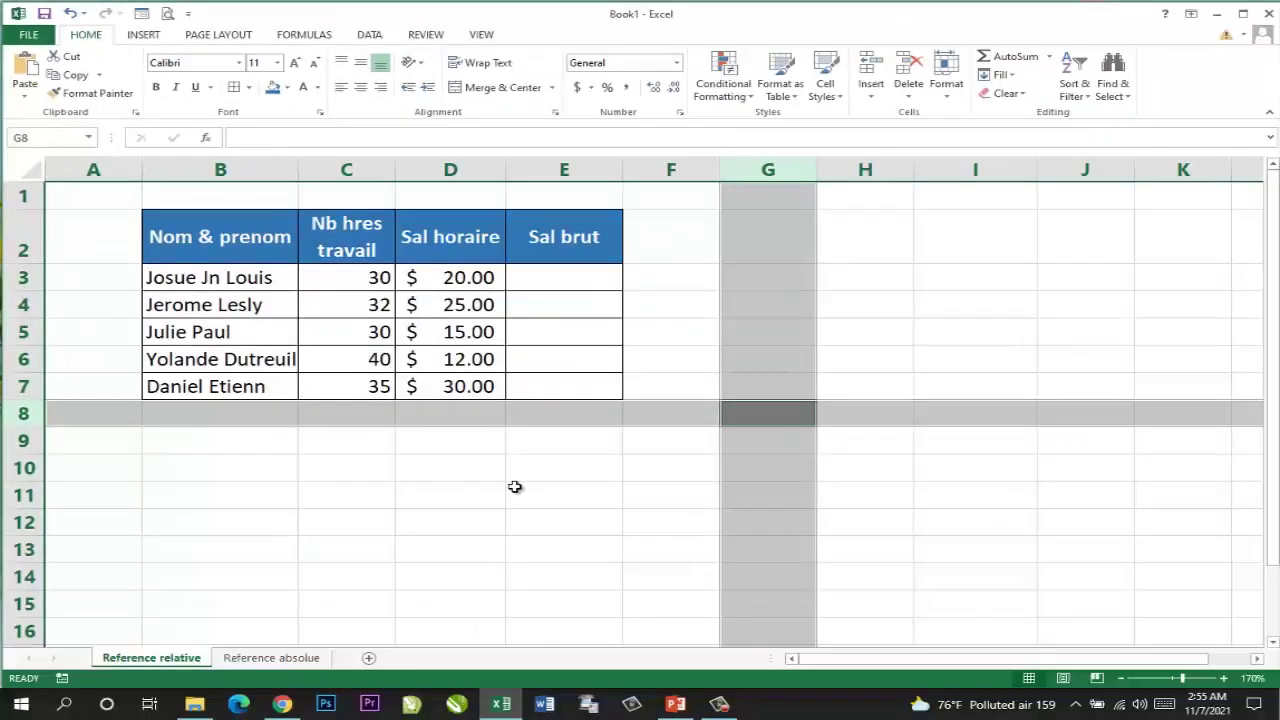
Step: Select cell E11 and highlight its column E and row 11 in turn to examine its address
{"action": "left_click", "coordinate": [513, 487]}
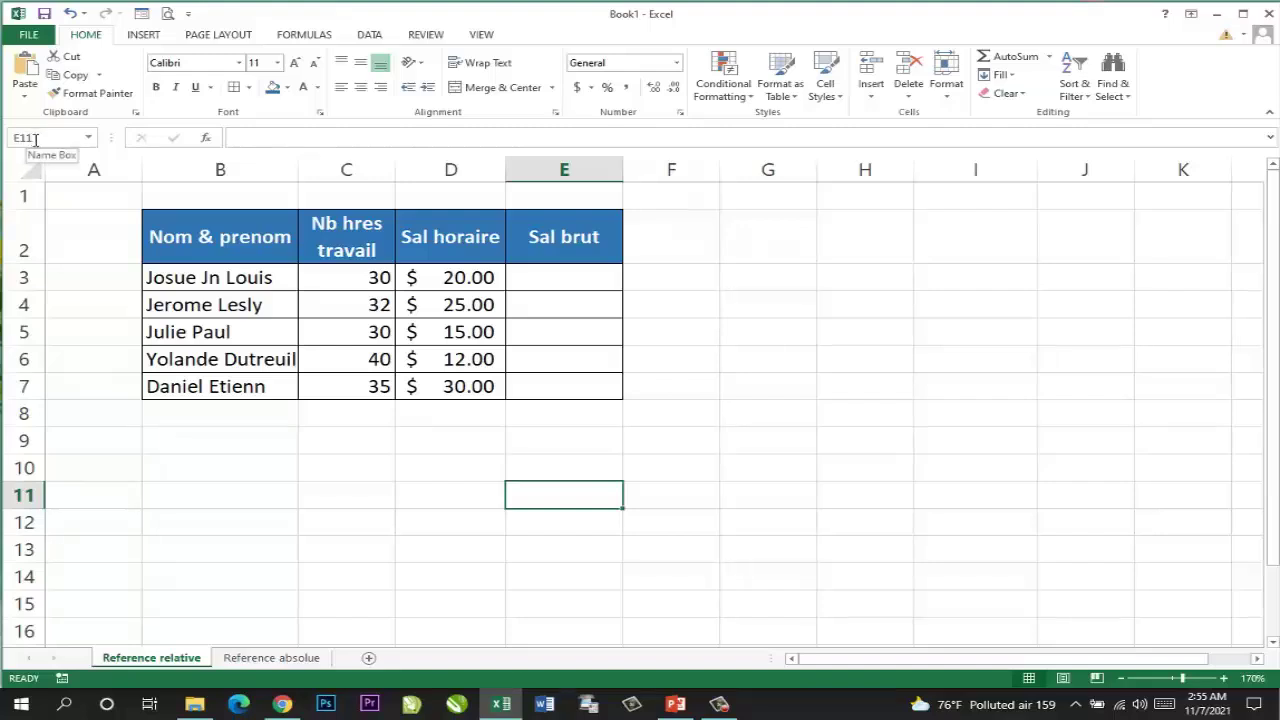
{"action": "left_click", "coordinate": [565, 169]}
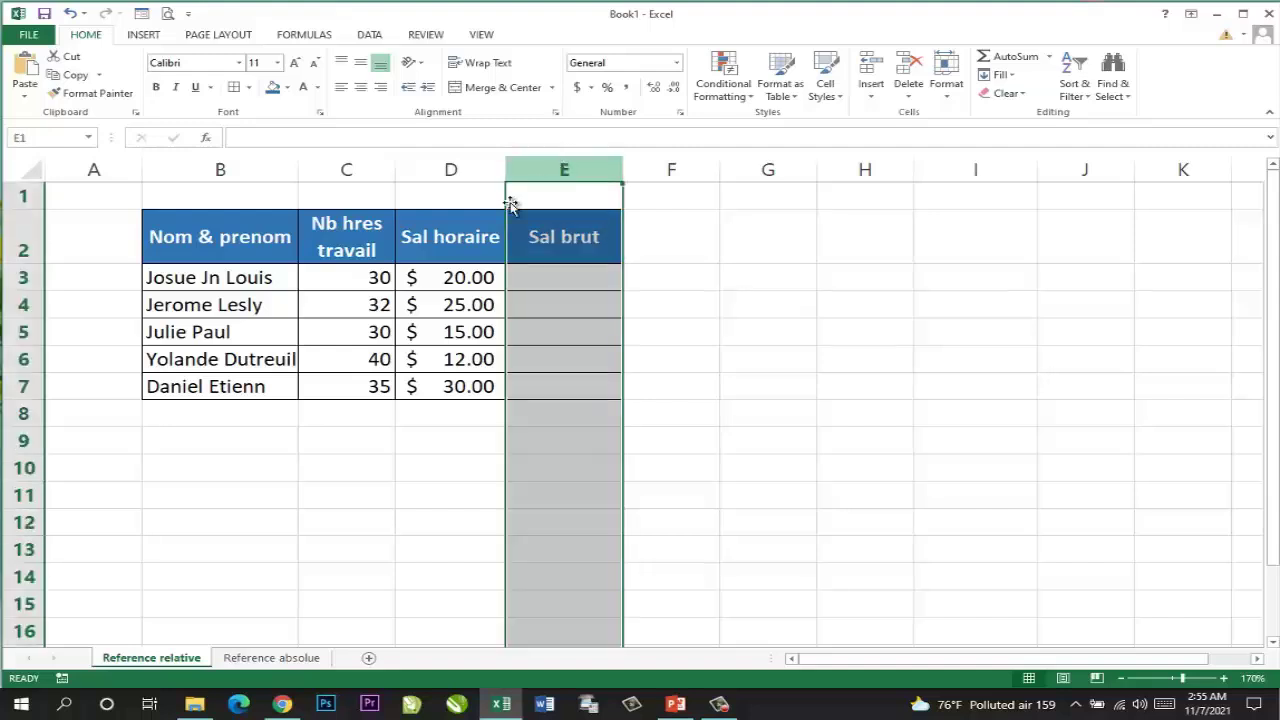
{"action": "left_click", "coordinate": [21, 494]}
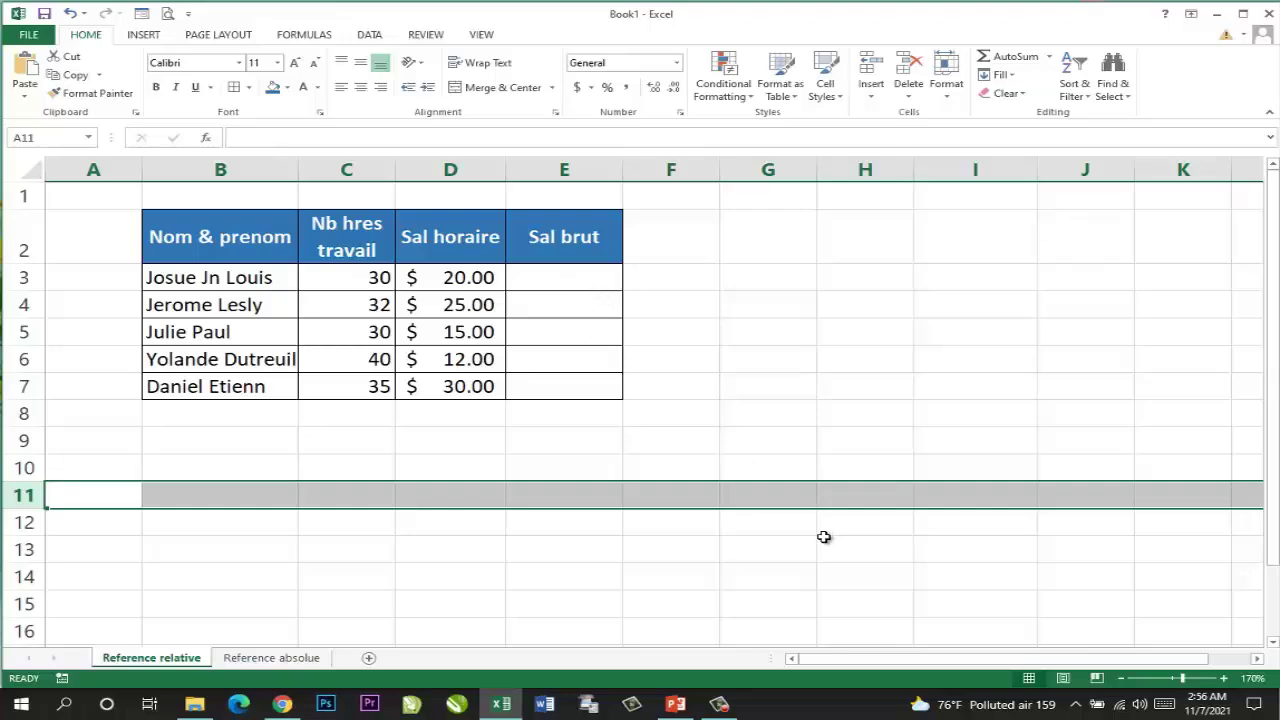
Step: Switch to PowerPoint to view the relative reference definition slide, and return to the Excel workbook
{"action": "left_click", "coordinate": [680, 705]}
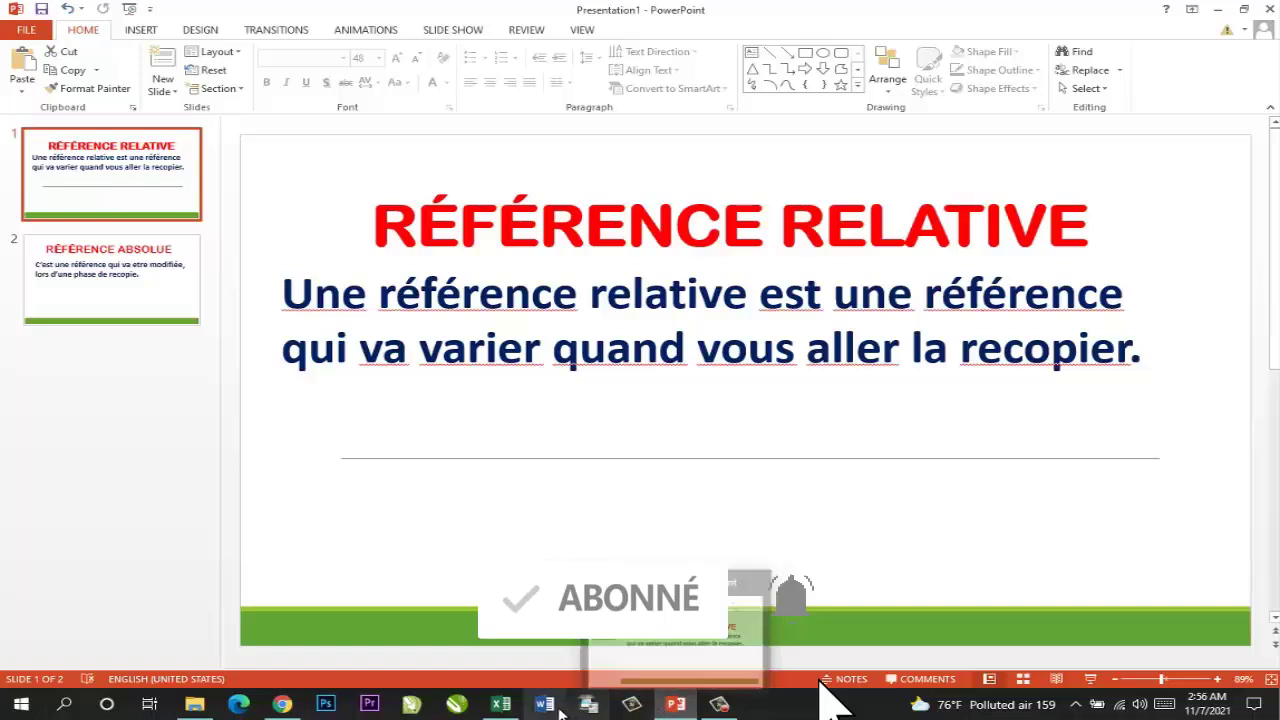
{"action": "left_click", "coordinate": [513, 710]}
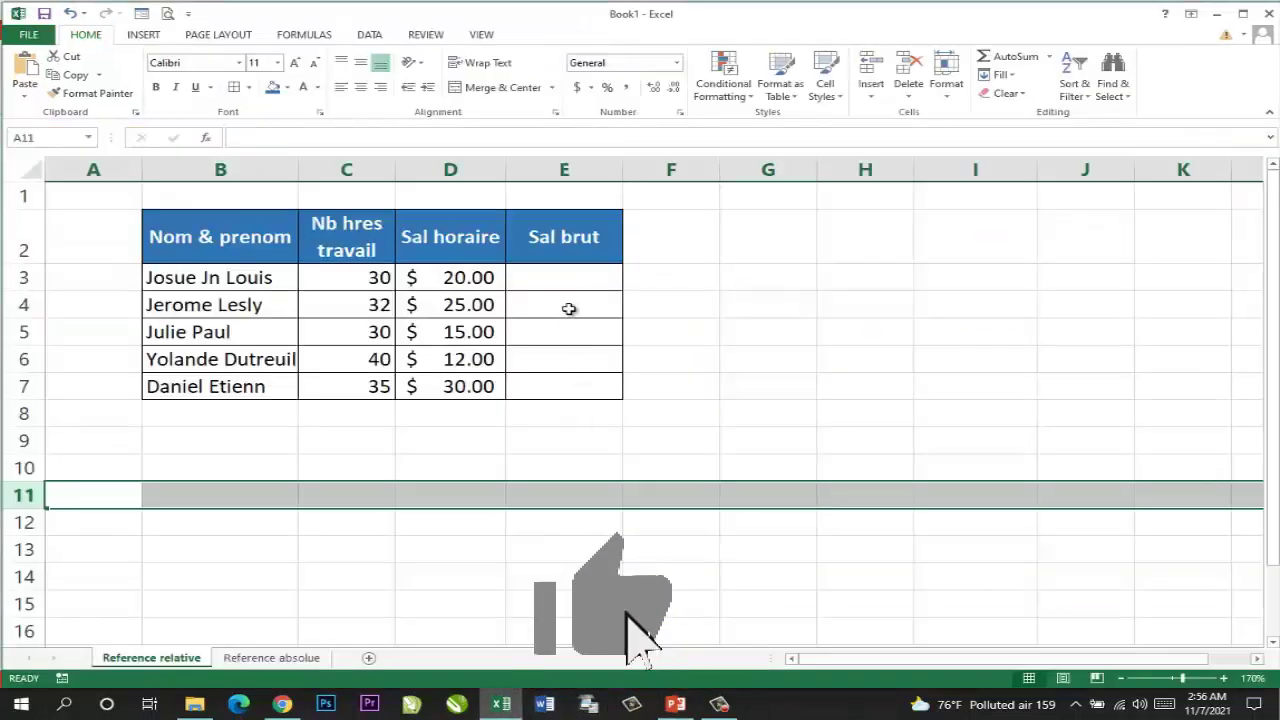
Step: Enter the formula =C3*D3 in cell E3 to calculate the first employee's gross salary
{"action": "left_click", "coordinate": [547, 278]}
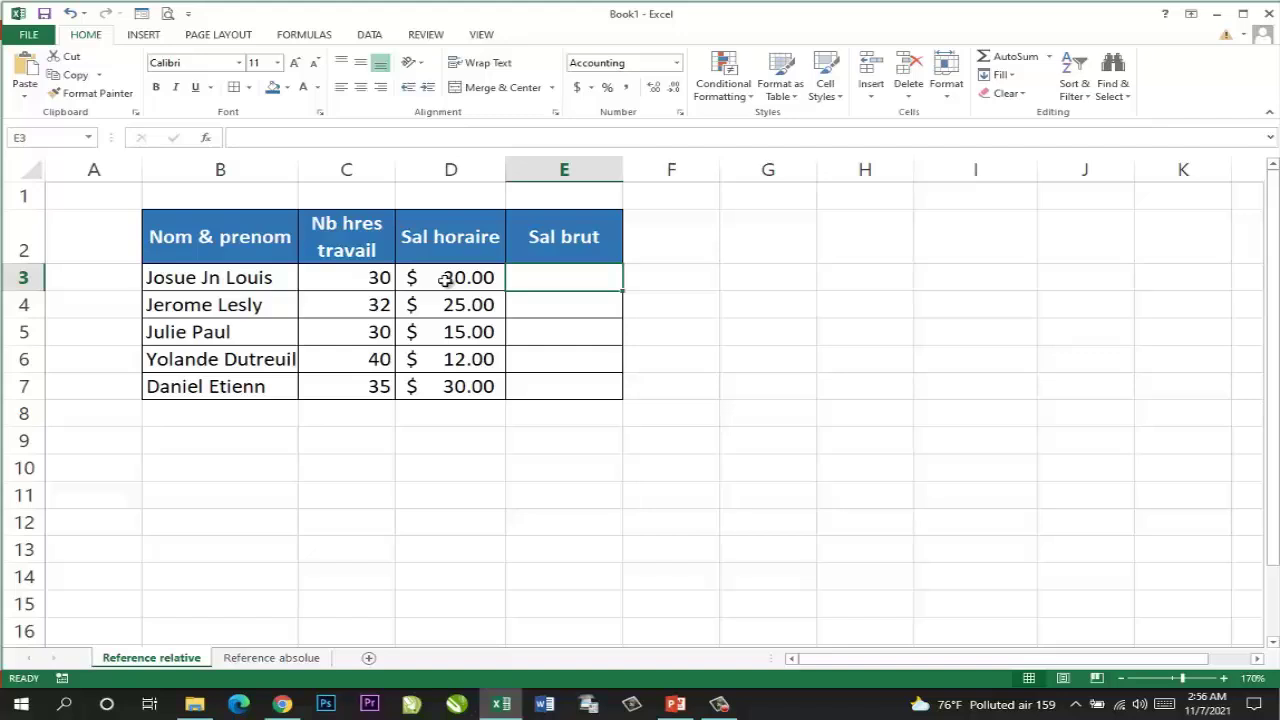
{"action": "type", "text": "="}
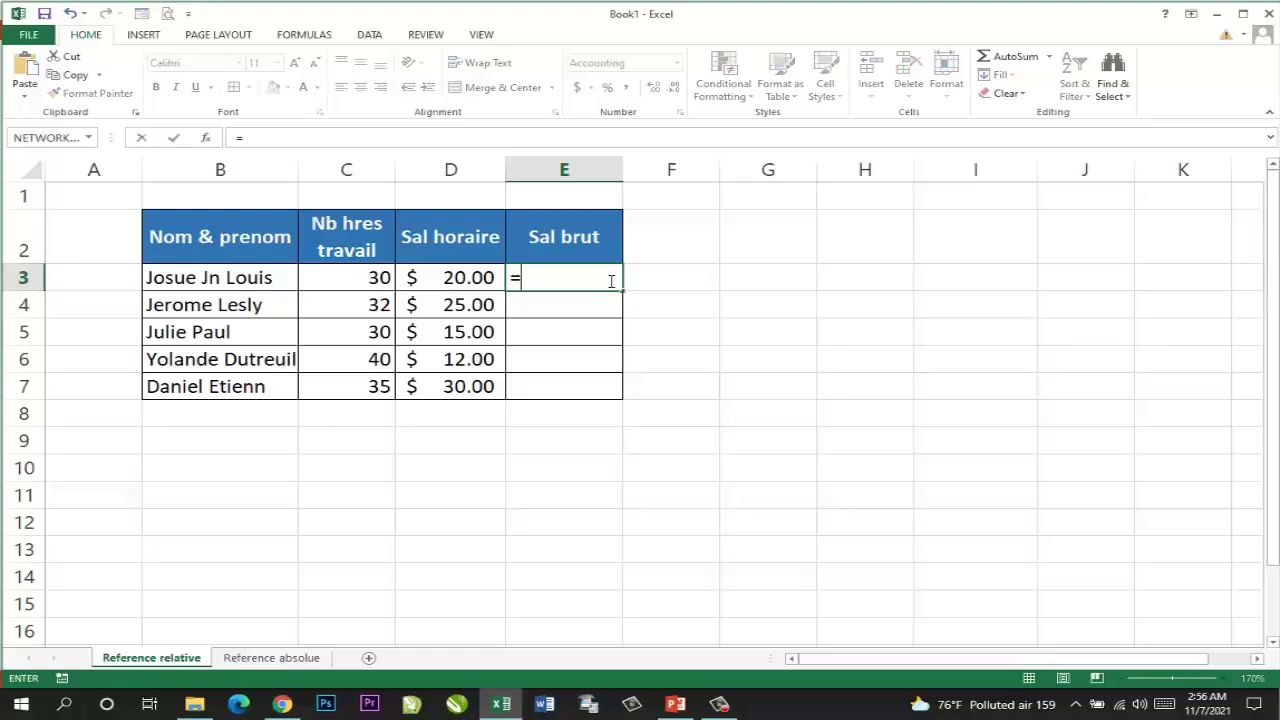
{"action": "left_click", "coordinate": [359, 278]}
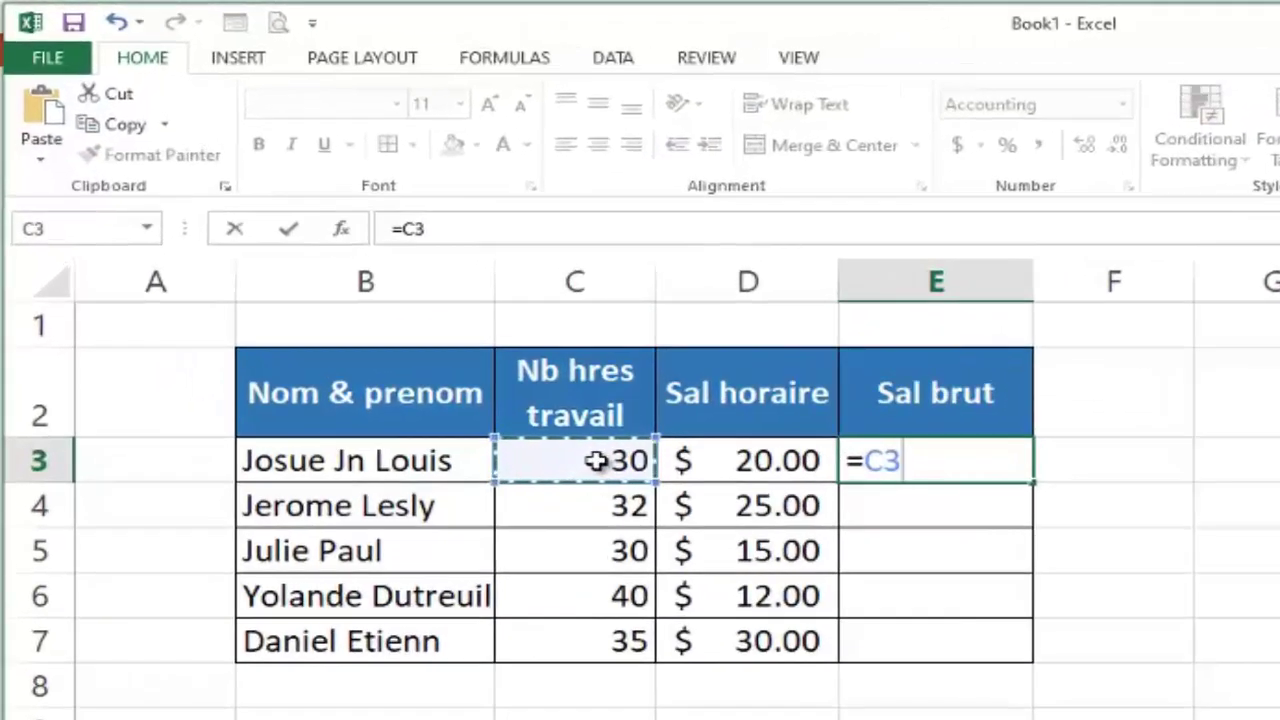
{"action": "type", "text": "*"}
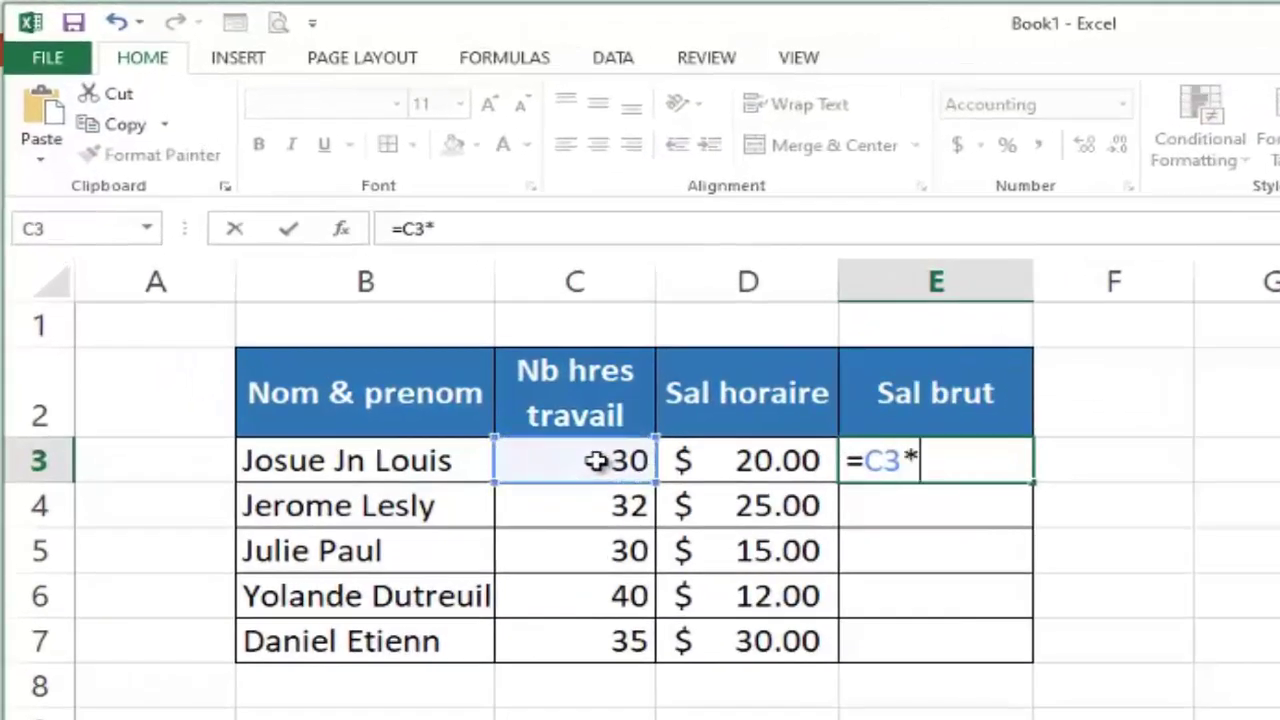
{"action": "left_click", "coordinate": [738, 462]}
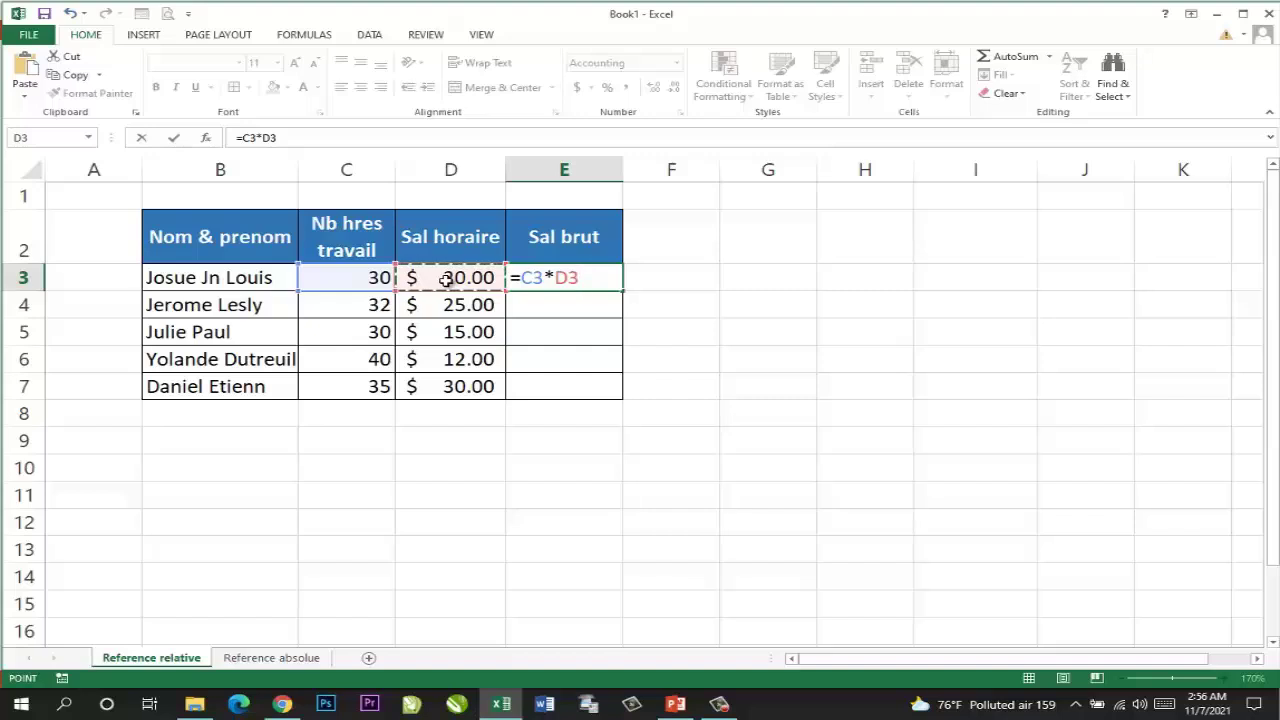
{"action": "key", "text": "Return"}
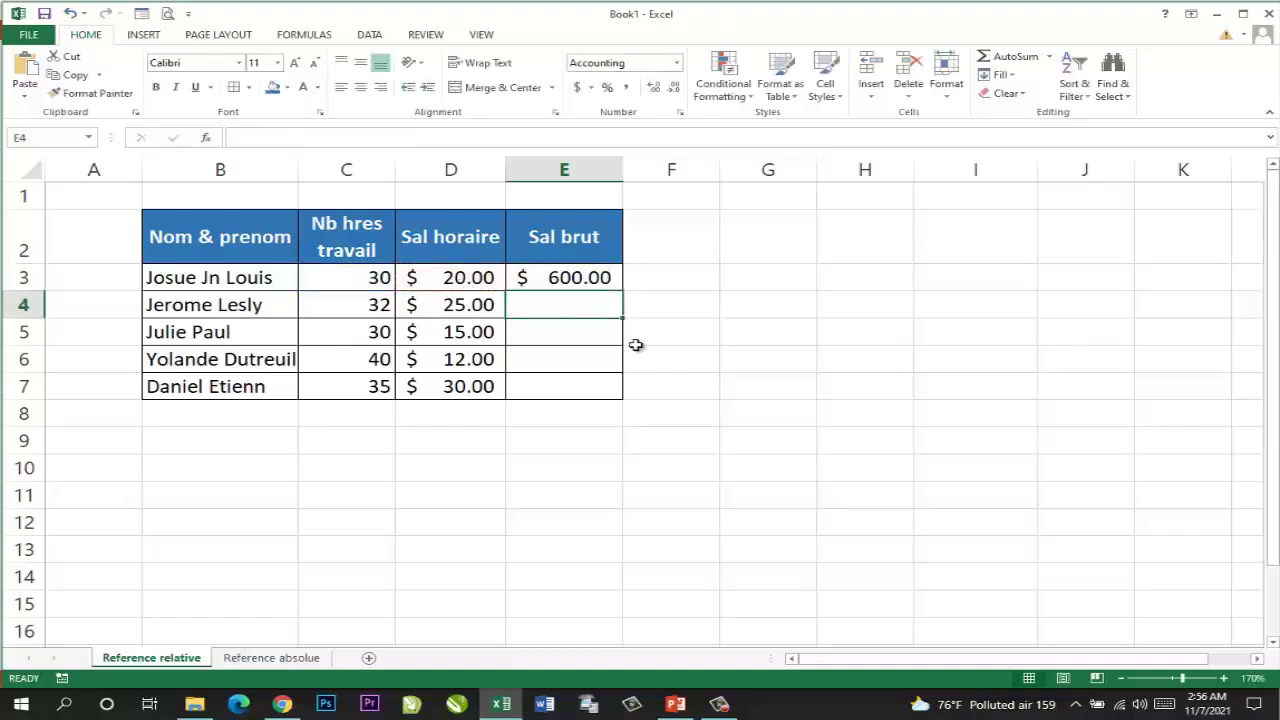
Step: Fill the gross salary formula from E3 down through E7
{"action": "left_click", "coordinate": [585, 278]}
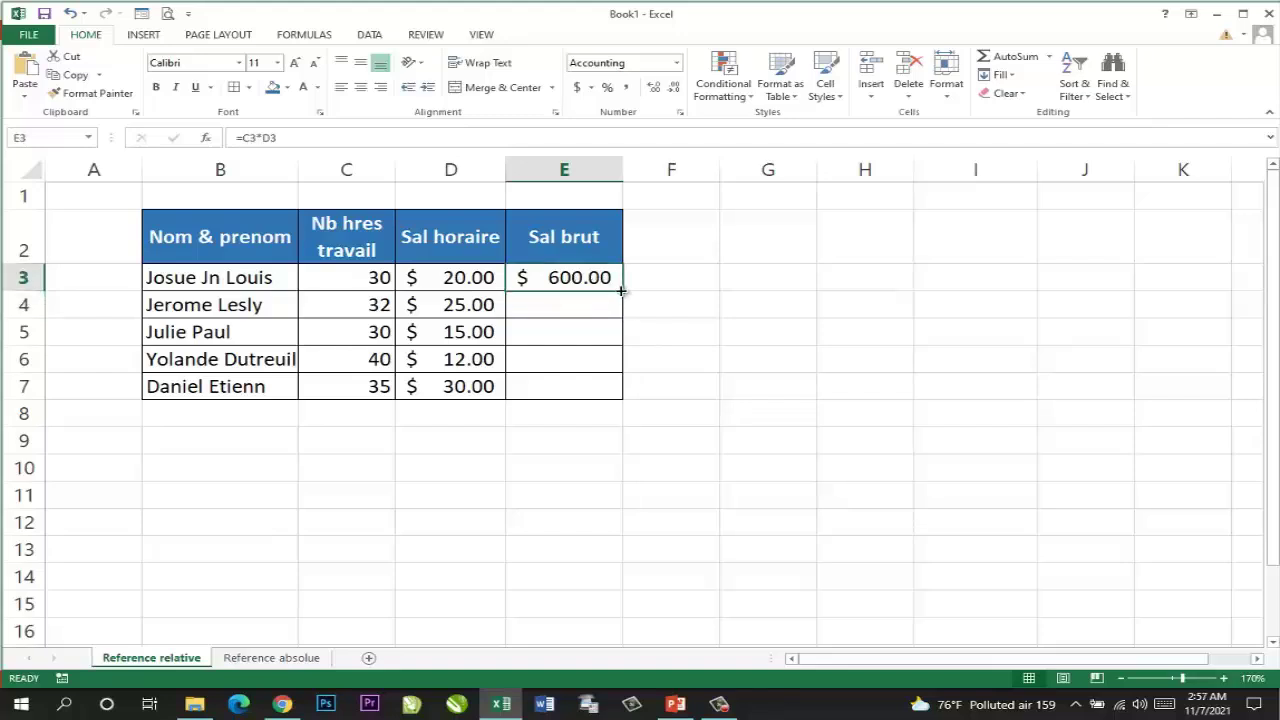
{"action": "left_click_drag", "start_coordinate": [621, 291], "coordinate": [620, 334]}
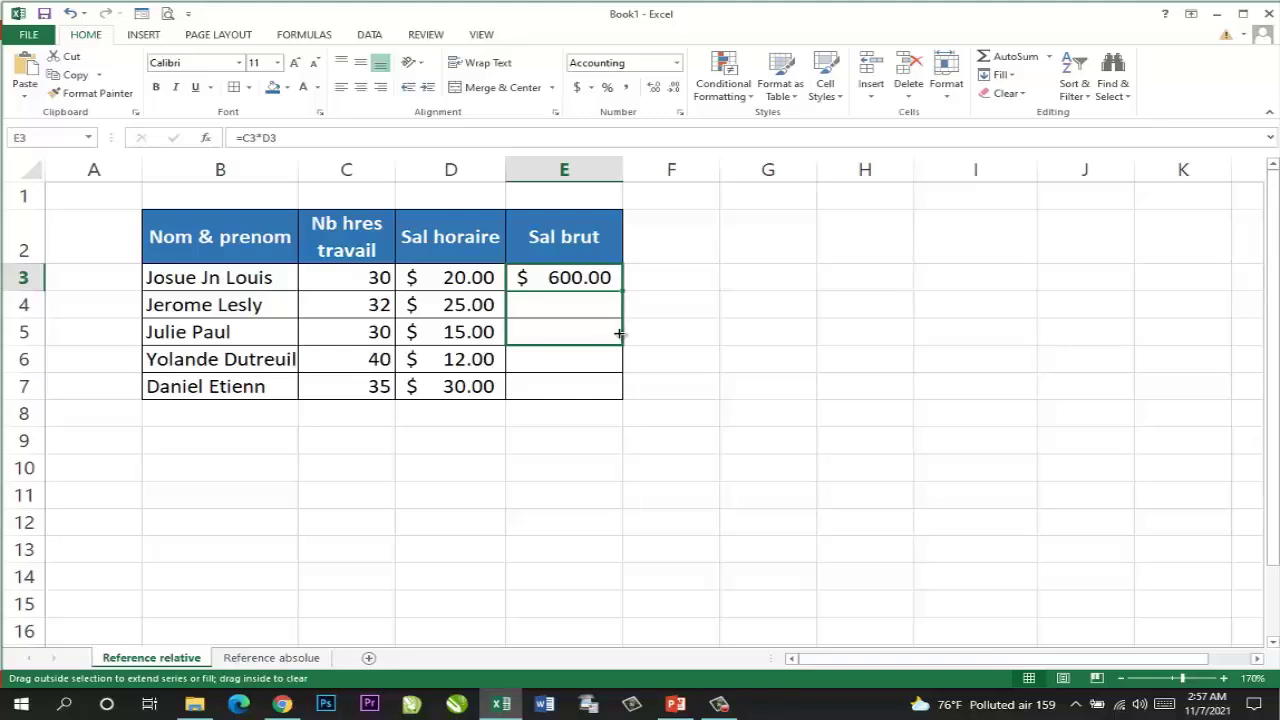
{"action": "left_click_drag", "start_coordinate": [620, 334], "coordinate": [611, 384]}
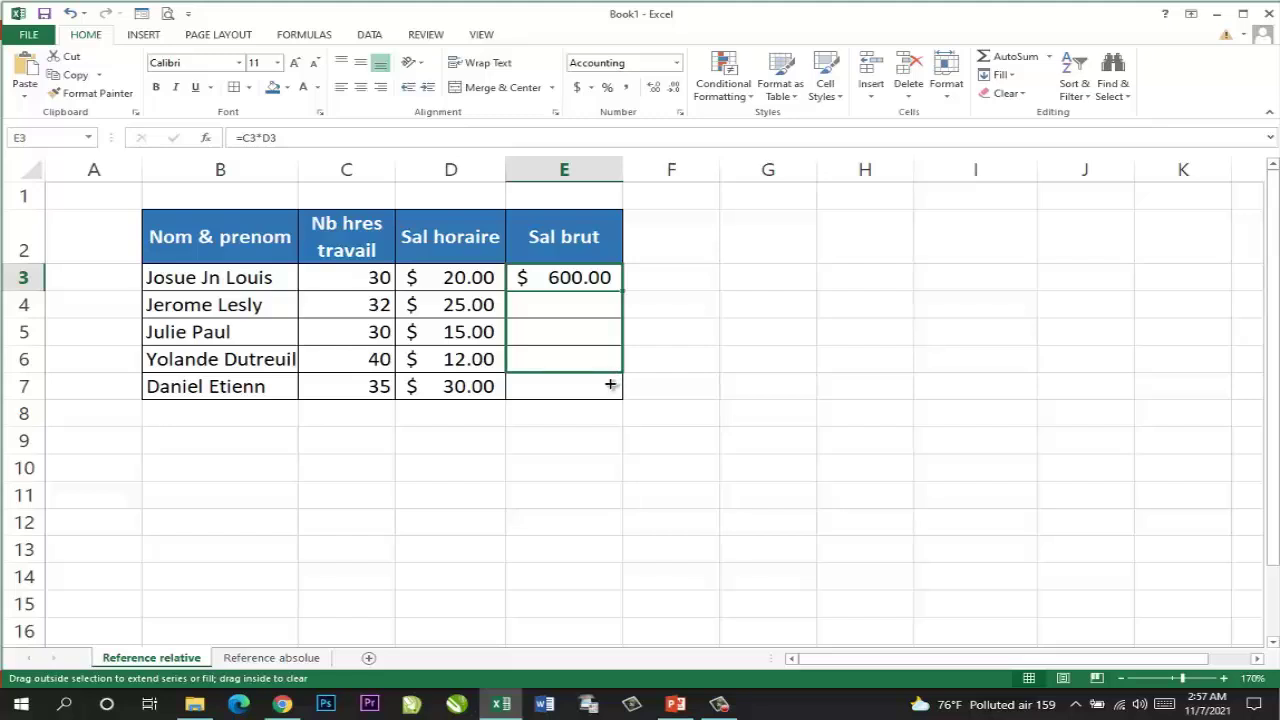
{"action": "left_click_drag", "start_coordinate": [610, 385], "coordinate": [609, 390]}
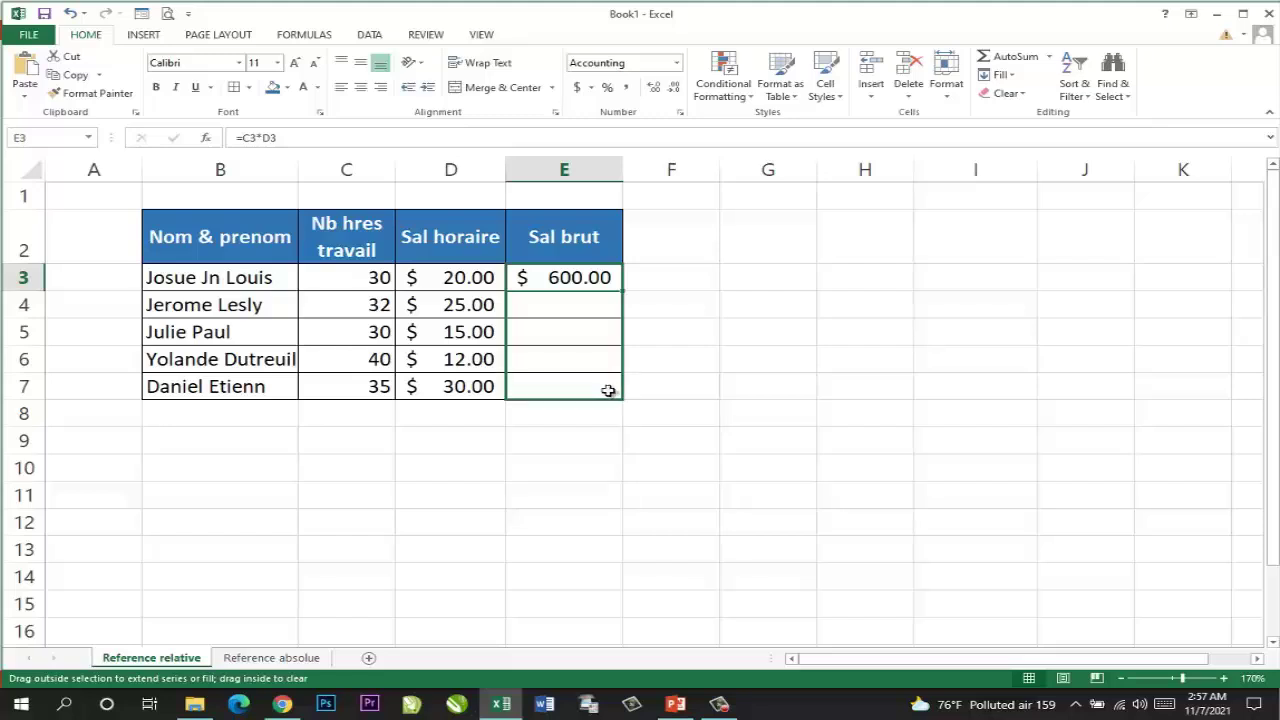
{"action": "left_click_drag", "start_coordinate": [608, 390], "coordinate": [608, 391]}
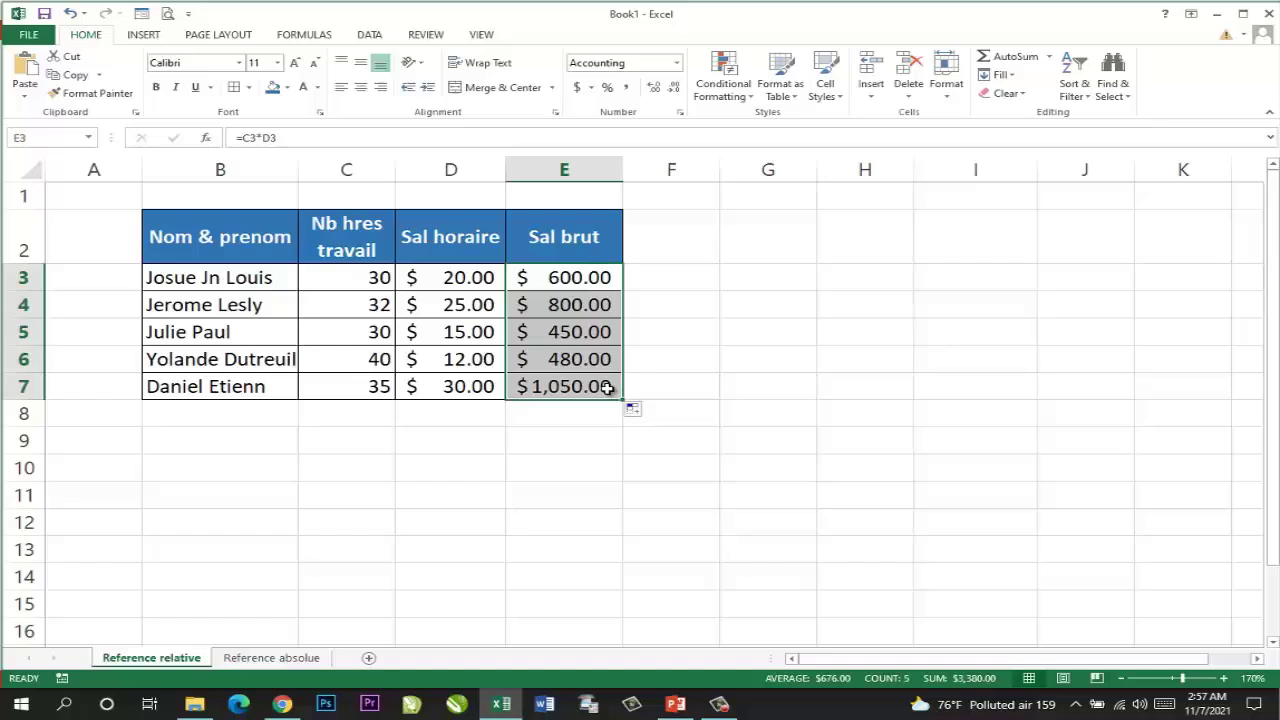
Step: Examine the hours and hourly rate cells in rows 3 and 4 that feed the Sal brut formulas
{"action": "left_click", "coordinate": [552, 277]}
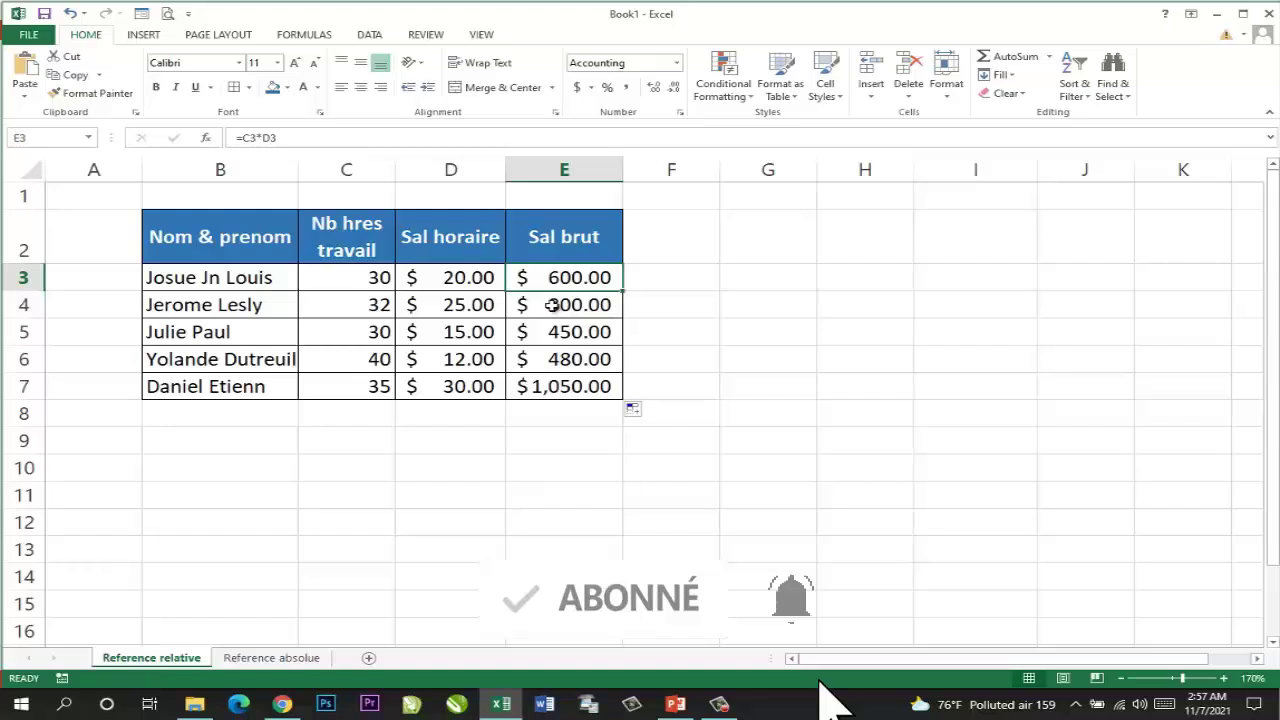
{"action": "left_click", "coordinate": [360, 304]}
{"action": "left_click", "coordinate": [425, 304]}
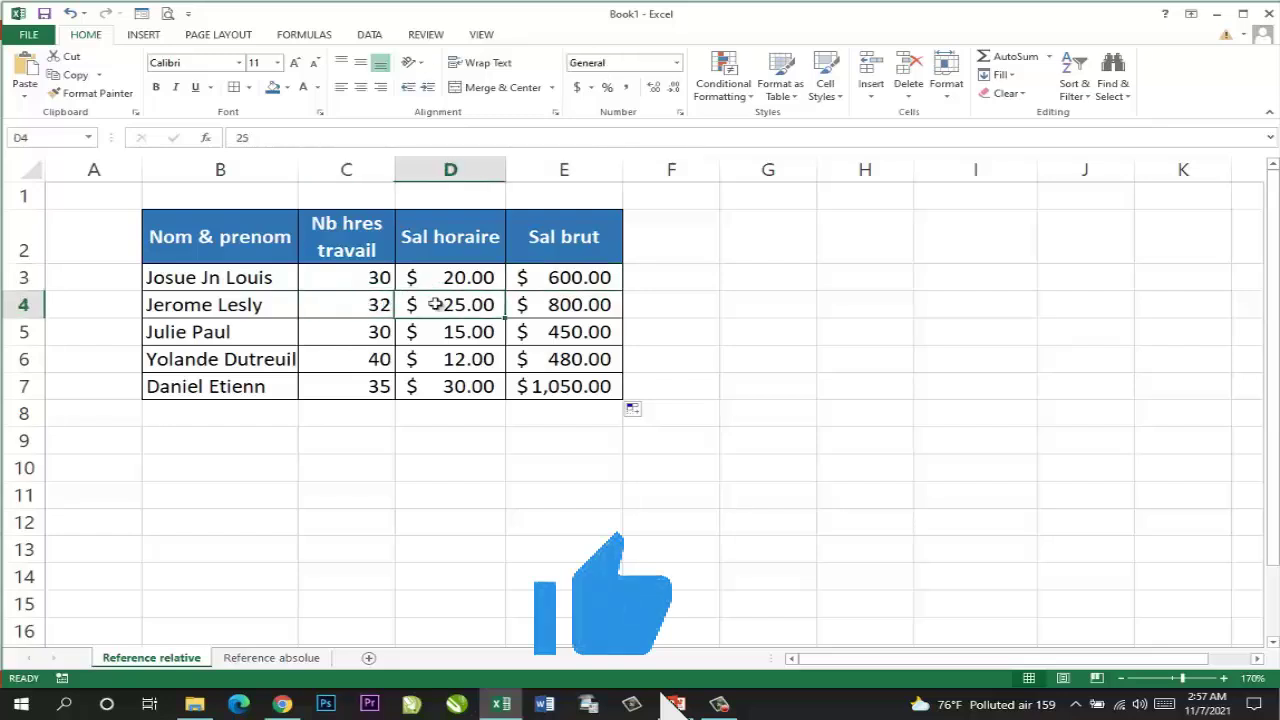
{"action": "left_click", "coordinate": [362, 280]}
{"action": "left_click", "coordinate": [450, 278]}
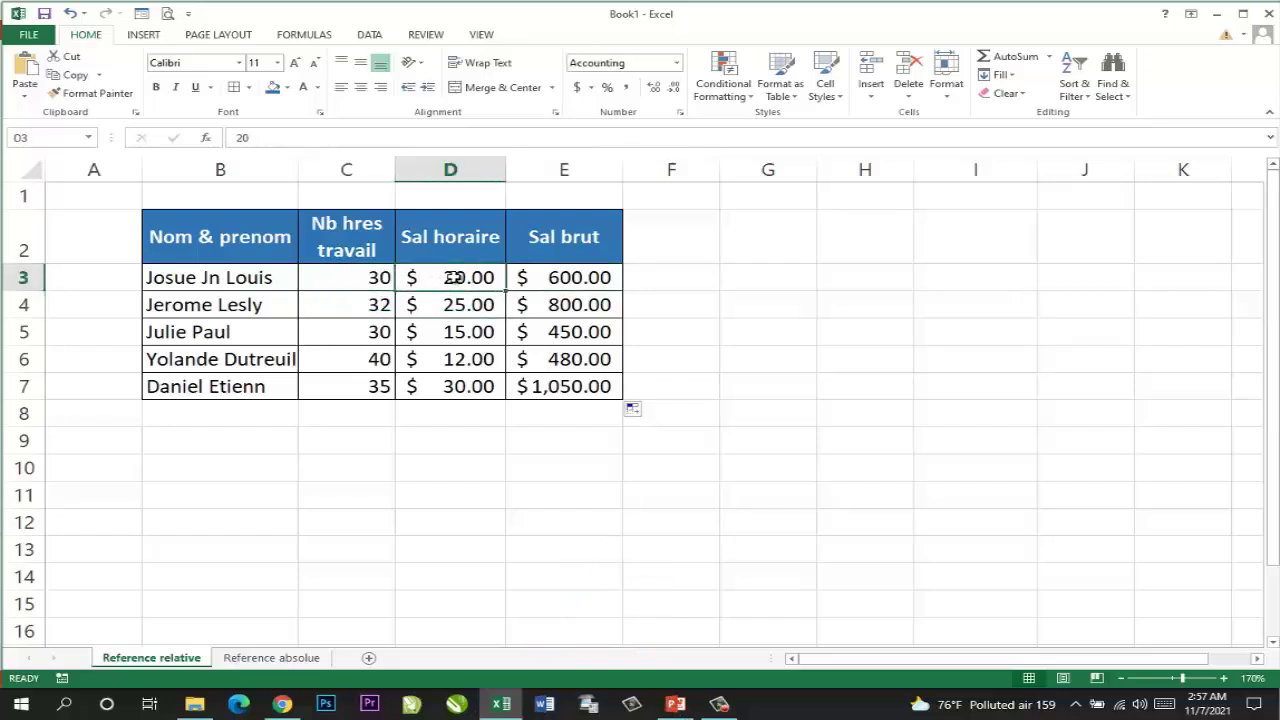
{"action": "left_click", "coordinate": [355, 307]}
{"action": "left_click", "coordinate": [428, 305]}
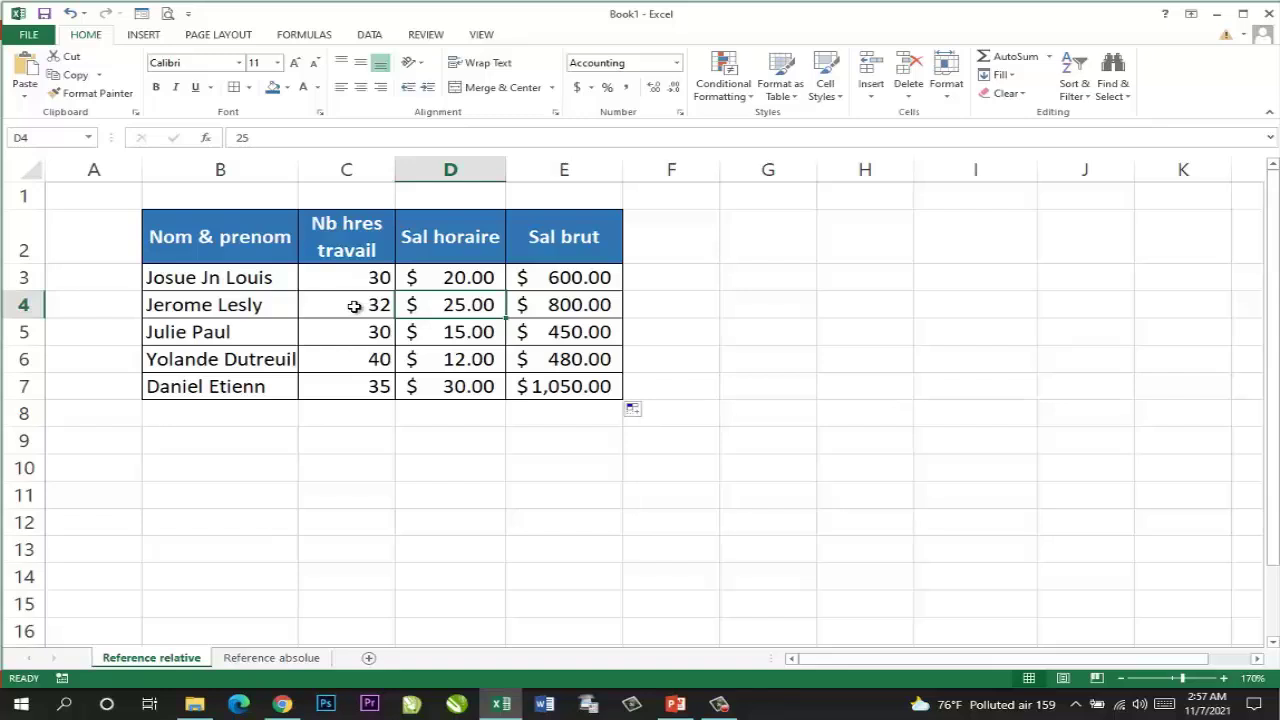
{"action": "left_click", "coordinate": [370, 305]}
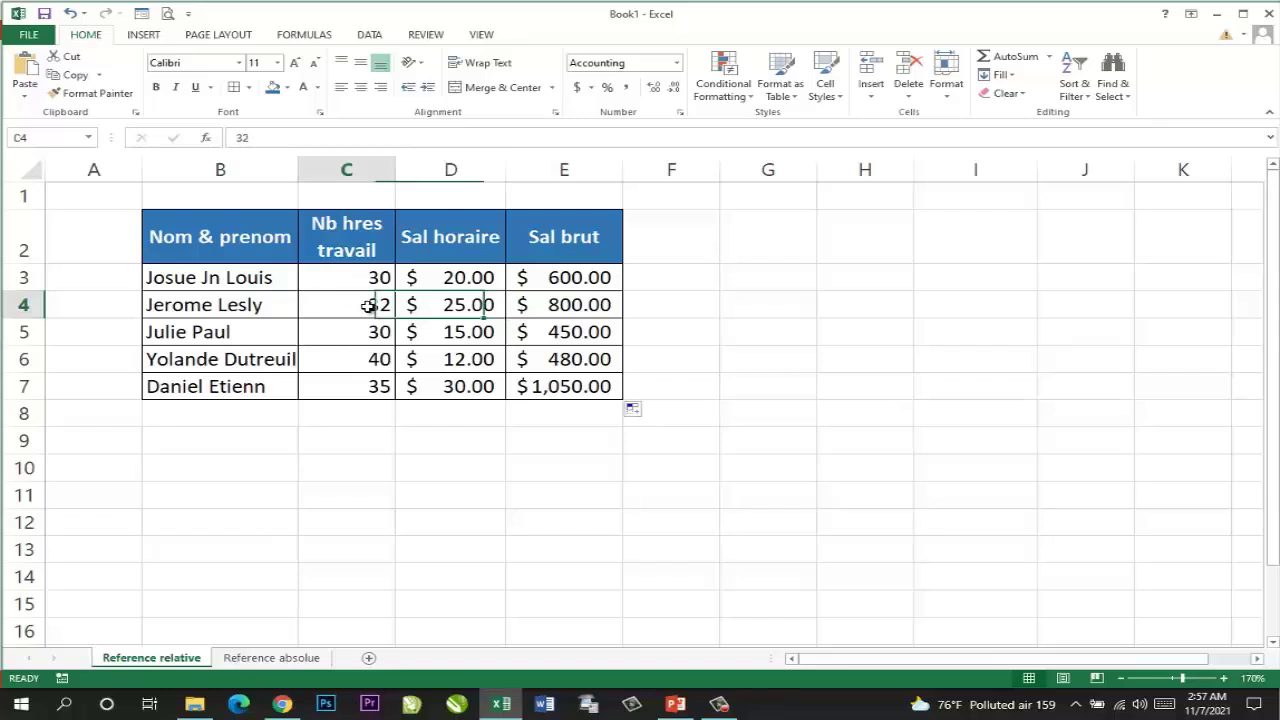
{"action": "left_click", "coordinate": [452, 305]}
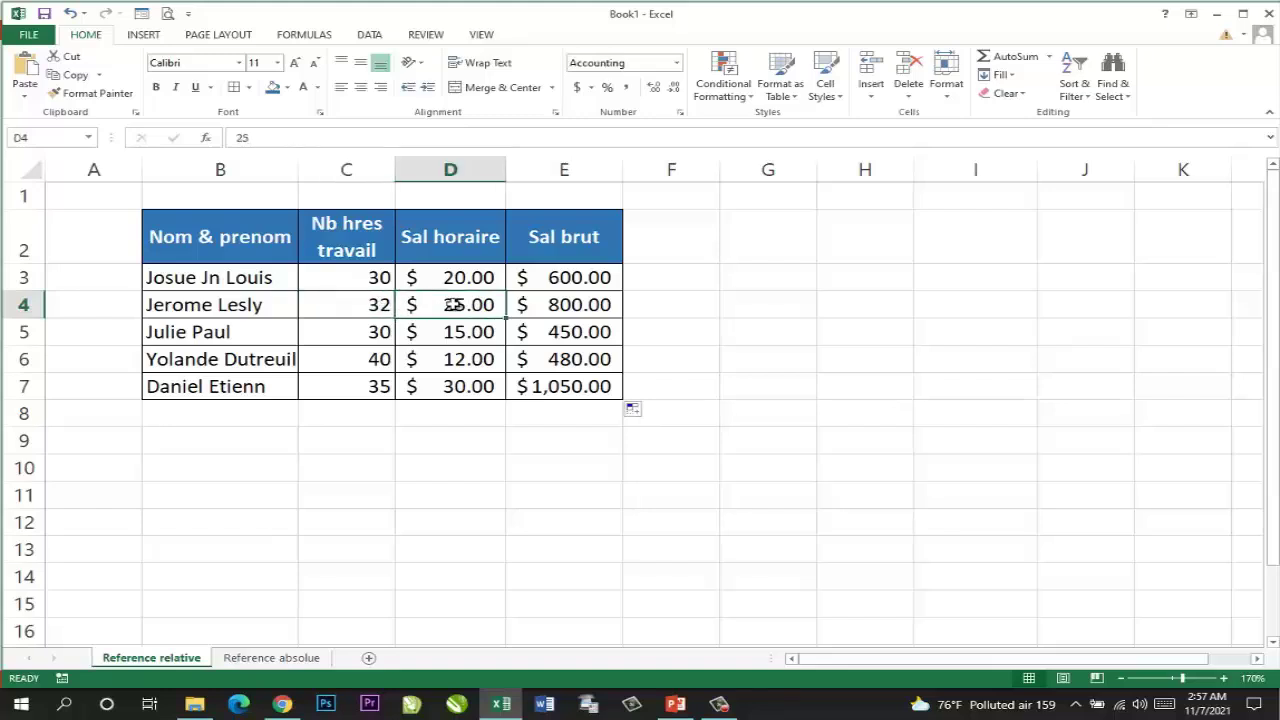
{"action": "left_click", "coordinate": [345, 305]}
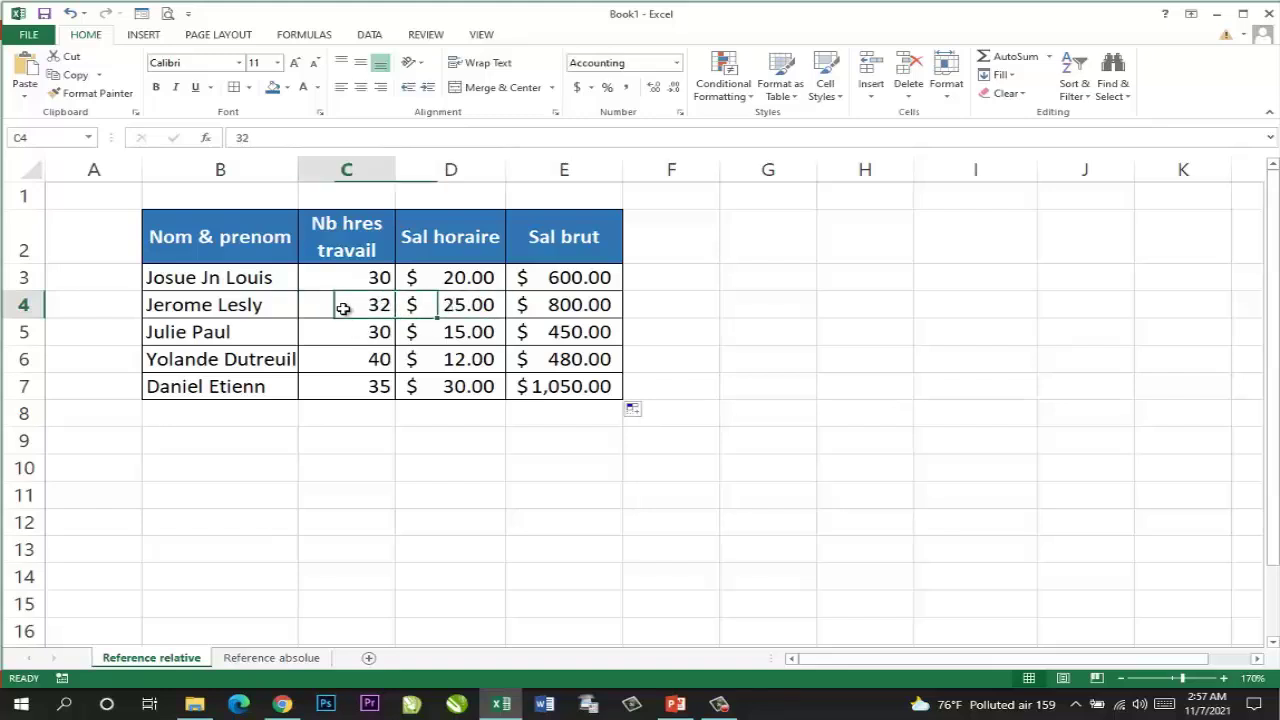
{"action": "left_click", "coordinate": [446, 308]}
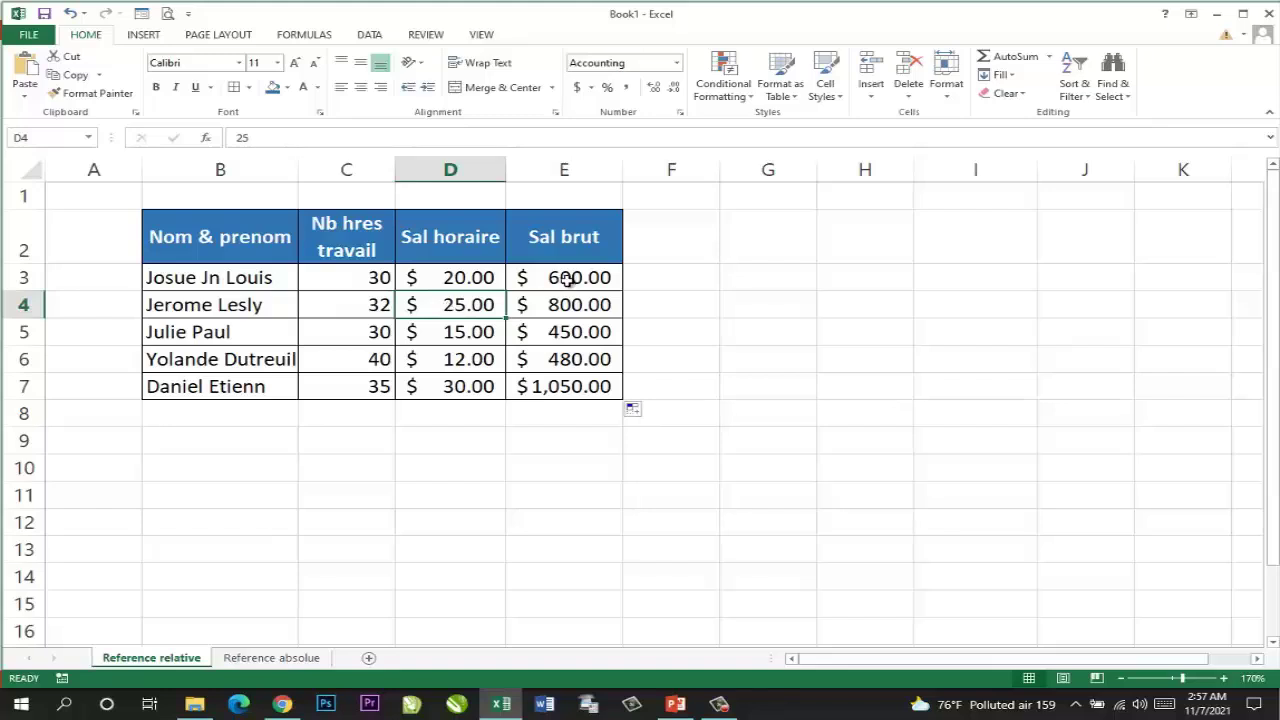
Step: Examine the hours and hourly rate cells in rows 5 to 7 that the copied formulas use
{"action": "left_click", "coordinate": [359, 334]}
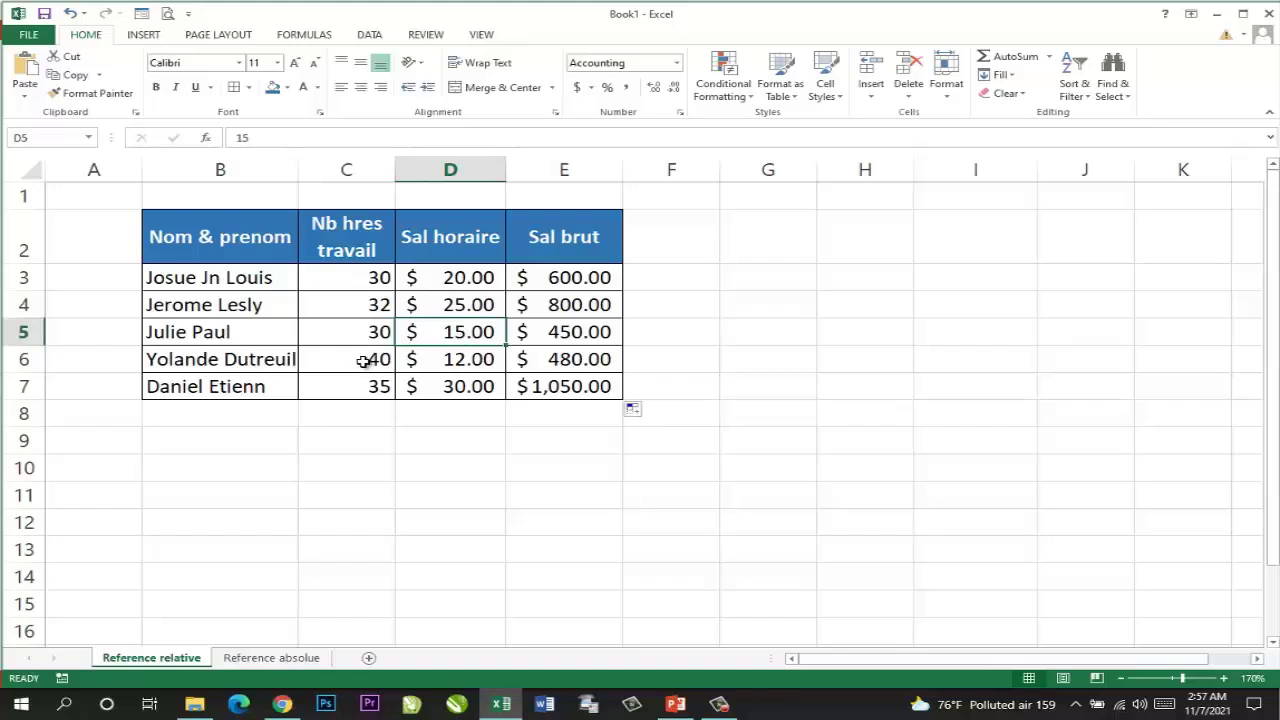
{"action": "left_click", "coordinate": [364, 362]}
{"action": "left_click", "coordinate": [466, 368]}
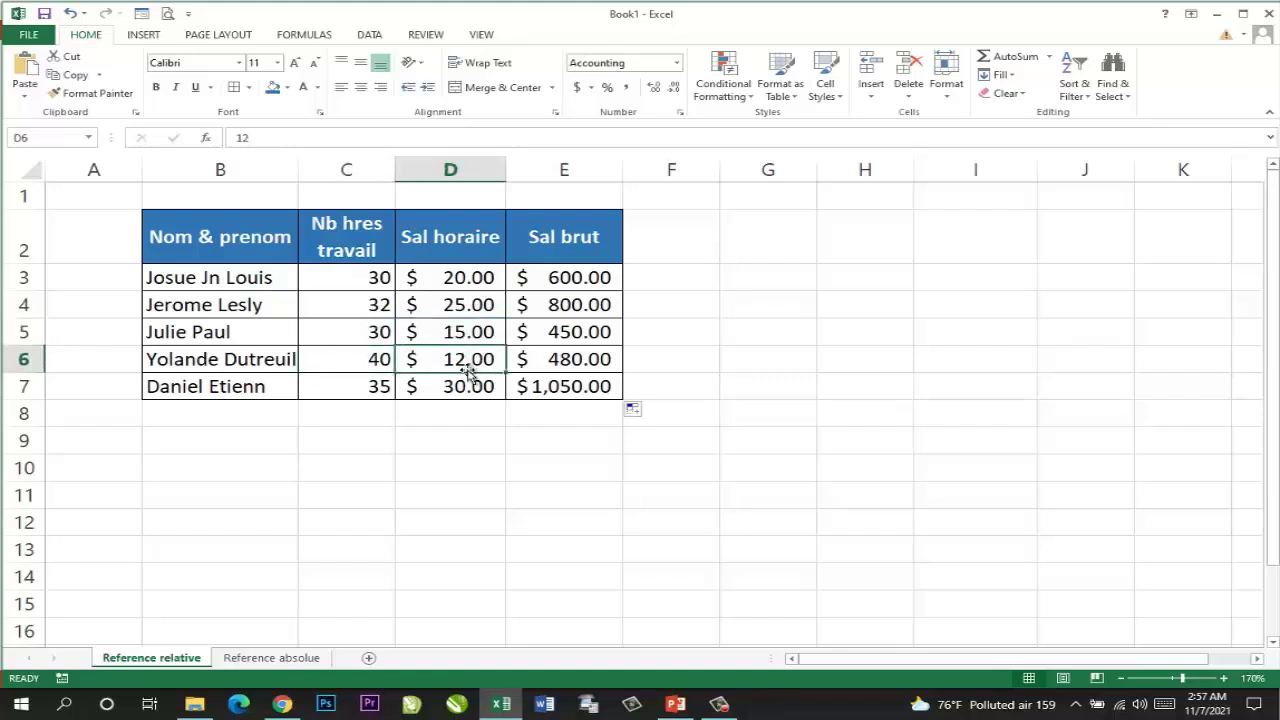
{"action": "left_click", "coordinate": [376, 386]}
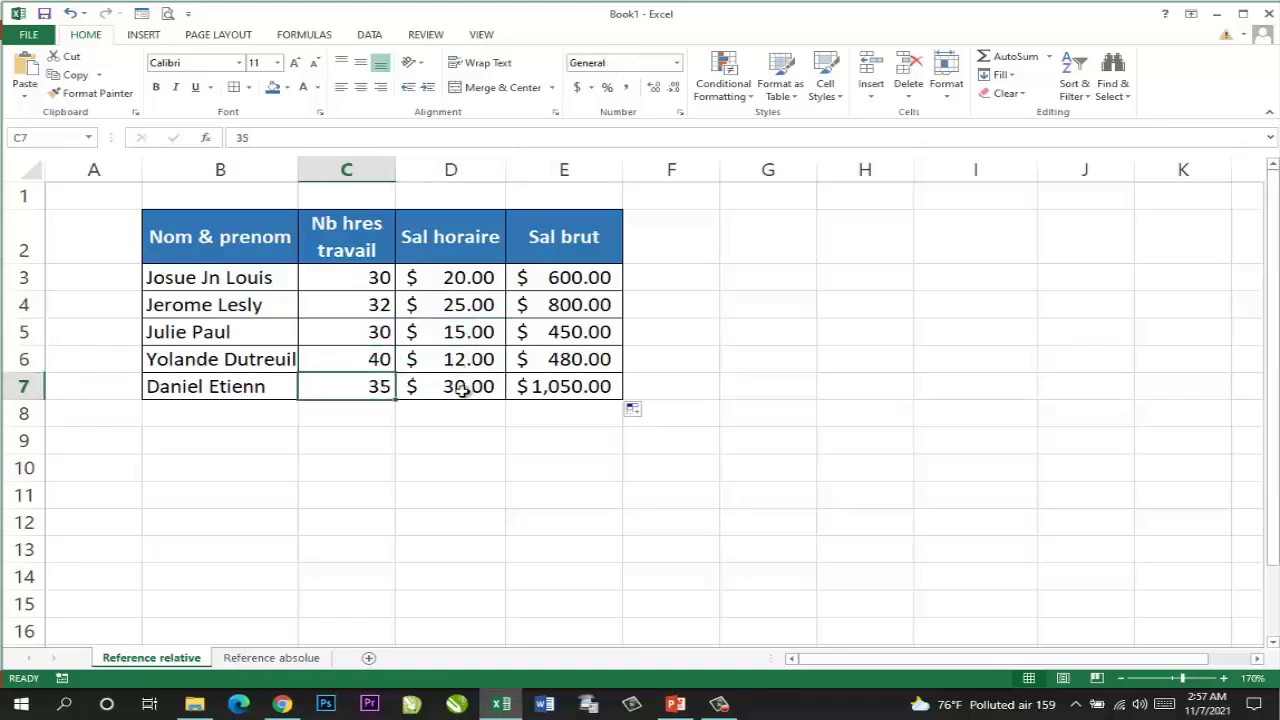
{"action": "left_click", "coordinate": [462, 390]}
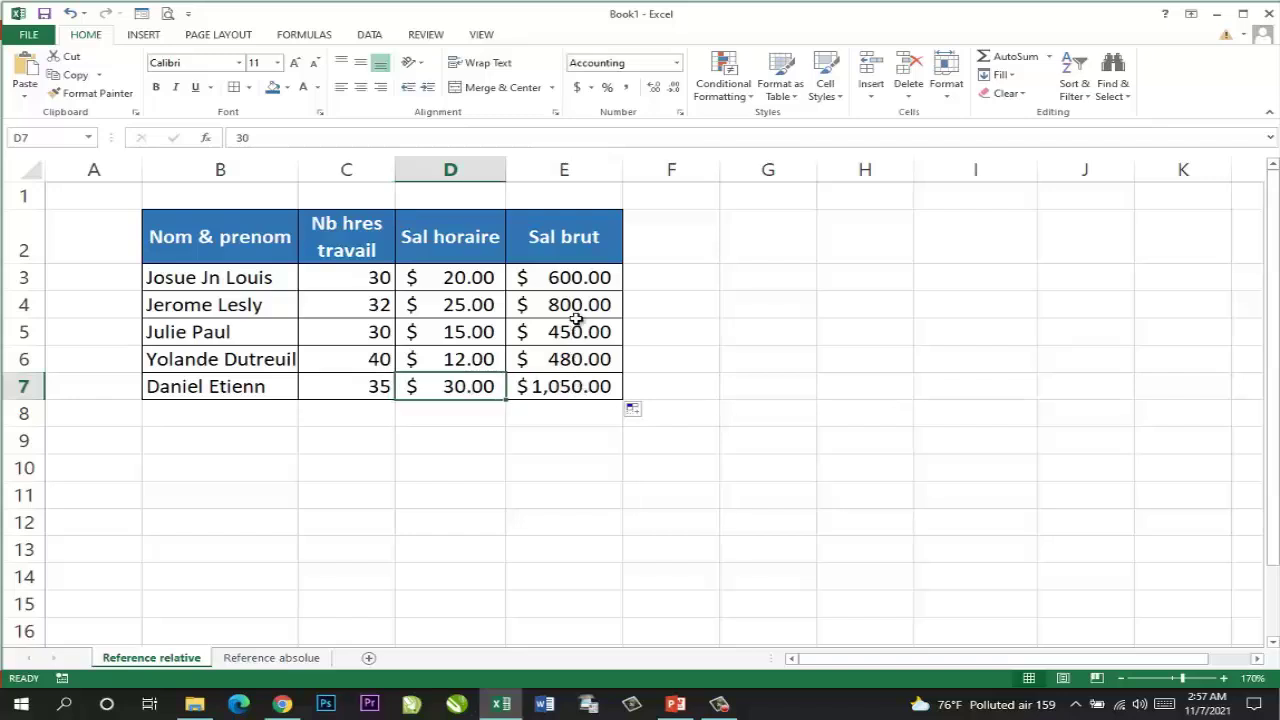
Step: Open the formula in E3 to inspect its cell references, leaving the formula as it is
{"action": "double_click", "coordinate": [568, 279]}
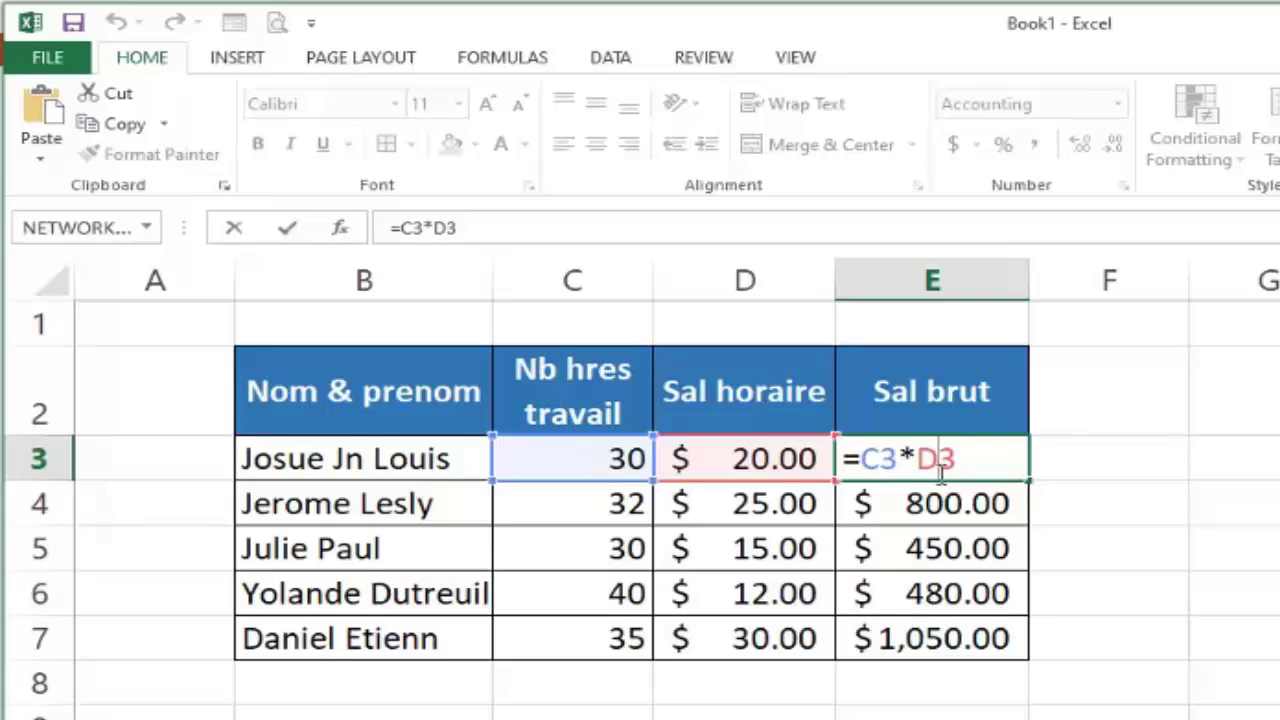
{"action": "key", "text": "Return"}
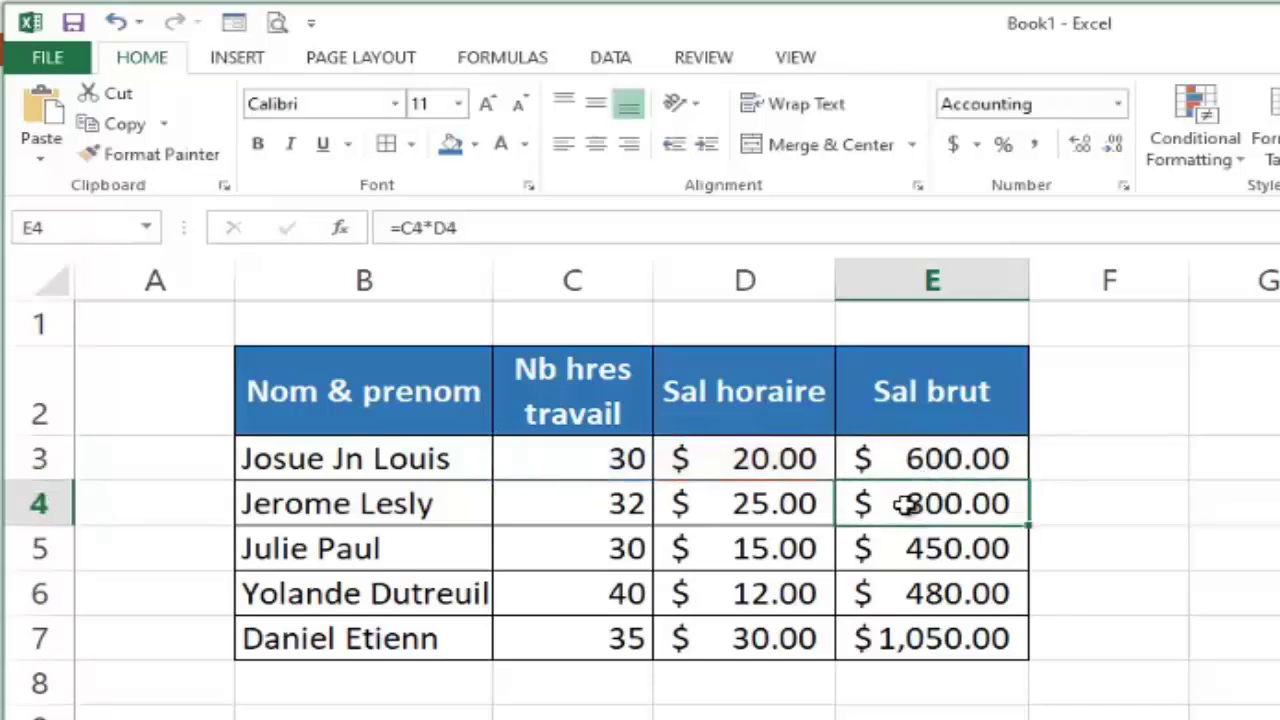
Step: Open the formulas in E4 and E5 one after the other to inspect their cell references, making no edits
{"action": "double_click", "coordinate": [905, 503]}
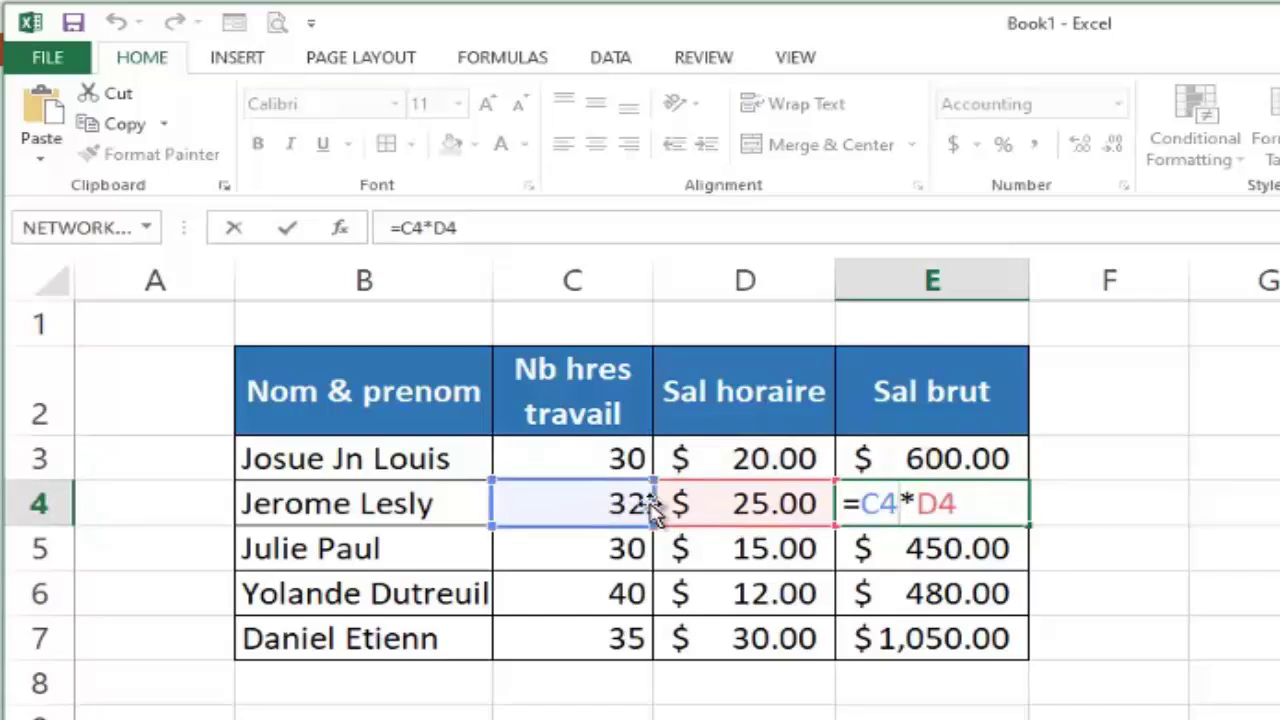
{"action": "key", "text": "Return"}
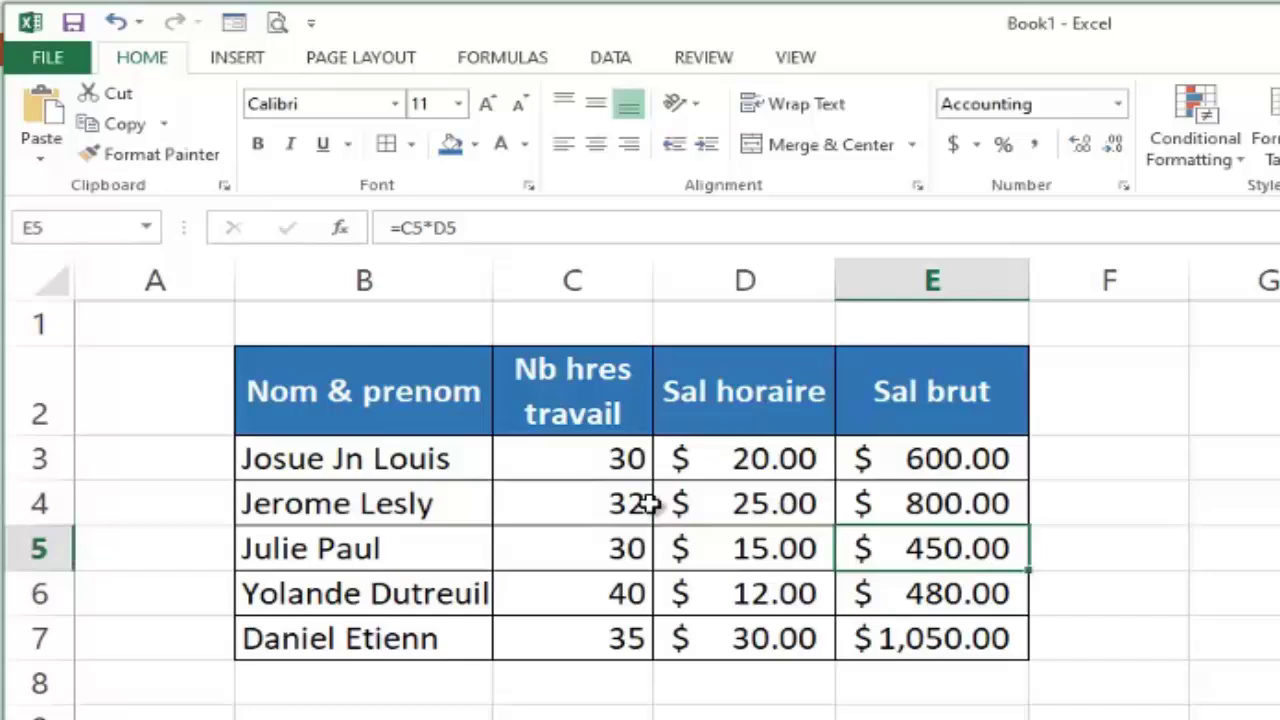
{"action": "double_click", "coordinate": [893, 560]}
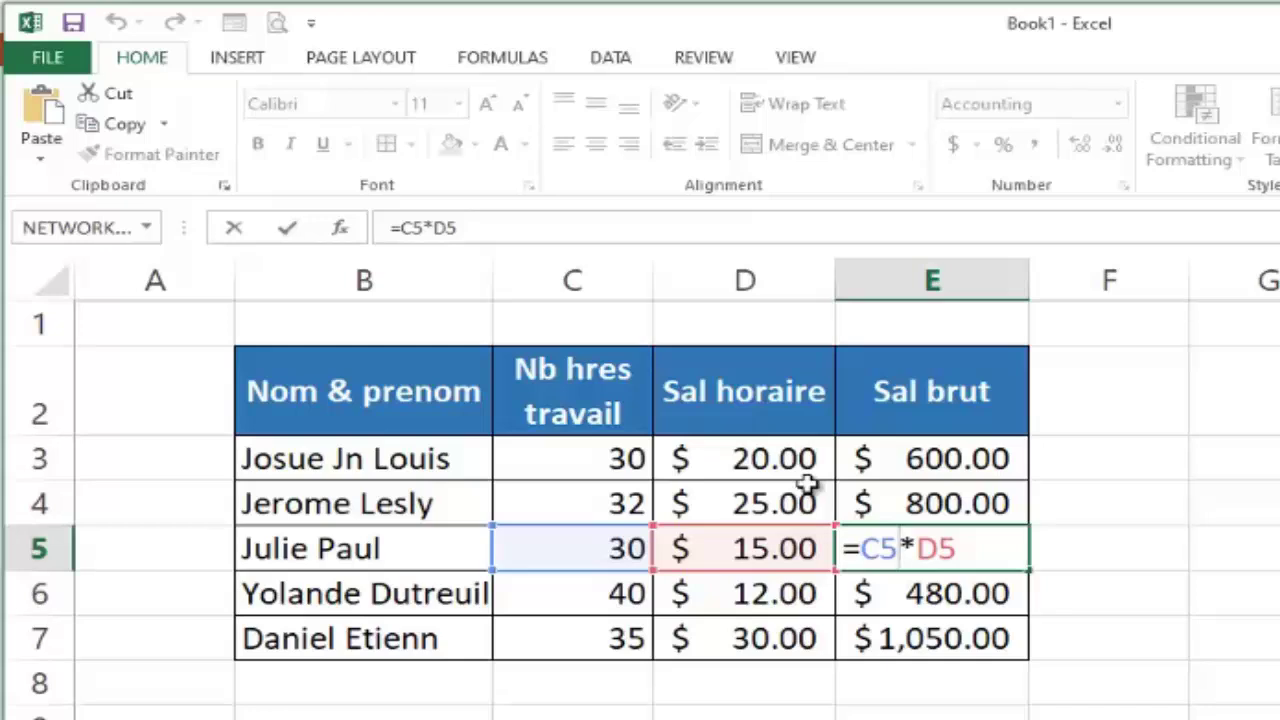
{"action": "key", "text": "Return"}
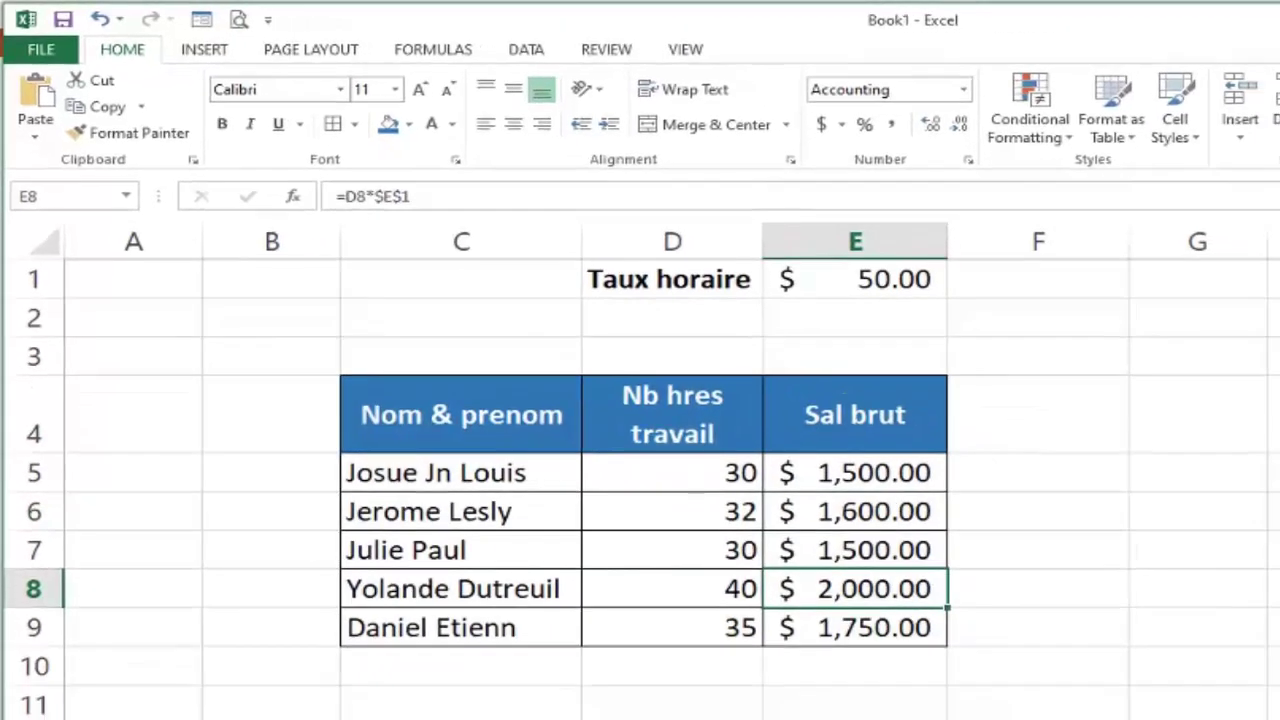
Step: On the sheet with the single Taux horaire, clear the Sal brut cells E5:E9 and enter =D5*E1 in E5
{"action": "left_click_drag", "start_coordinate": [857, 466], "coordinate": [835, 648]}
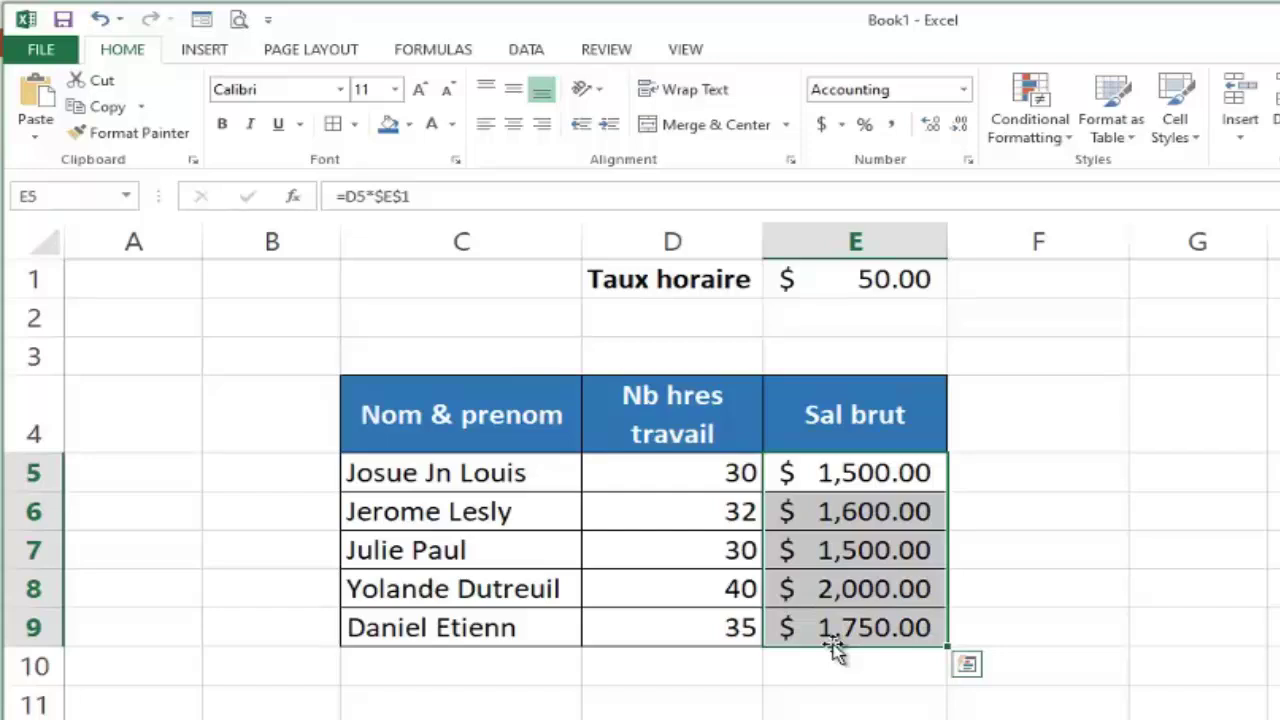
{"action": "key", "text": "Delete"}
{"action": "left_click", "coordinate": [792, 468]}
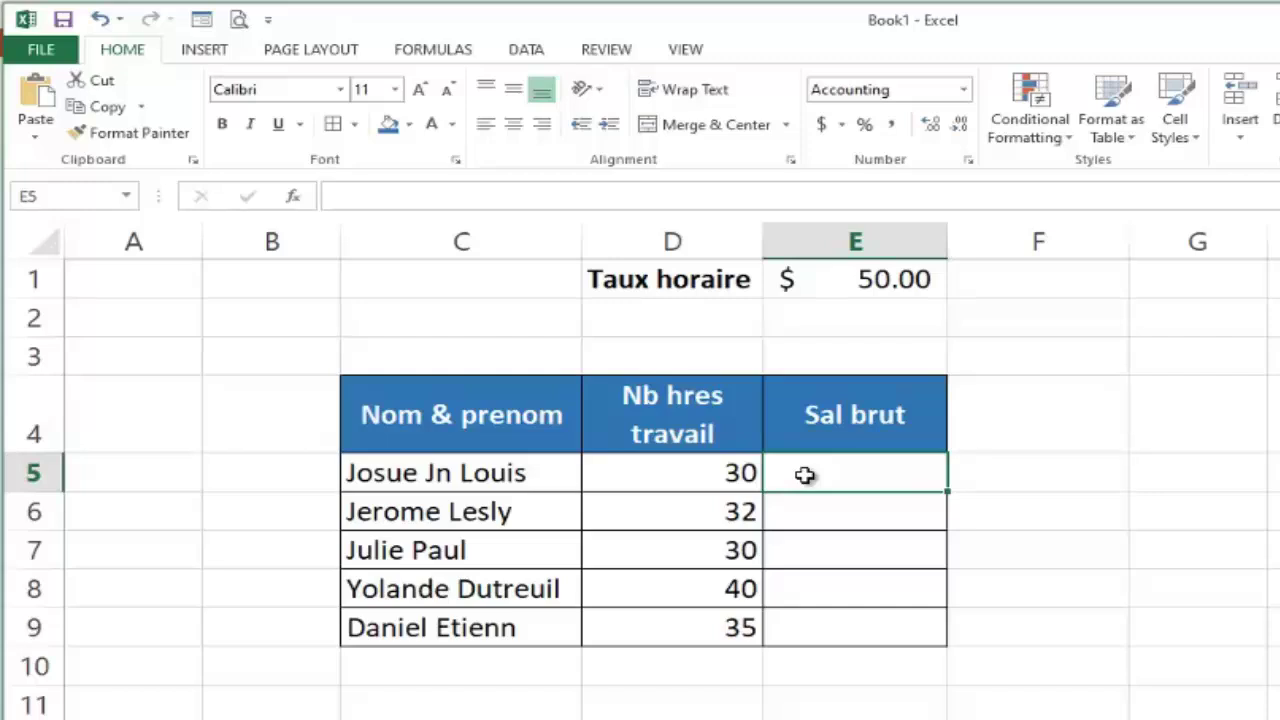
{"action": "type", "text": "="}
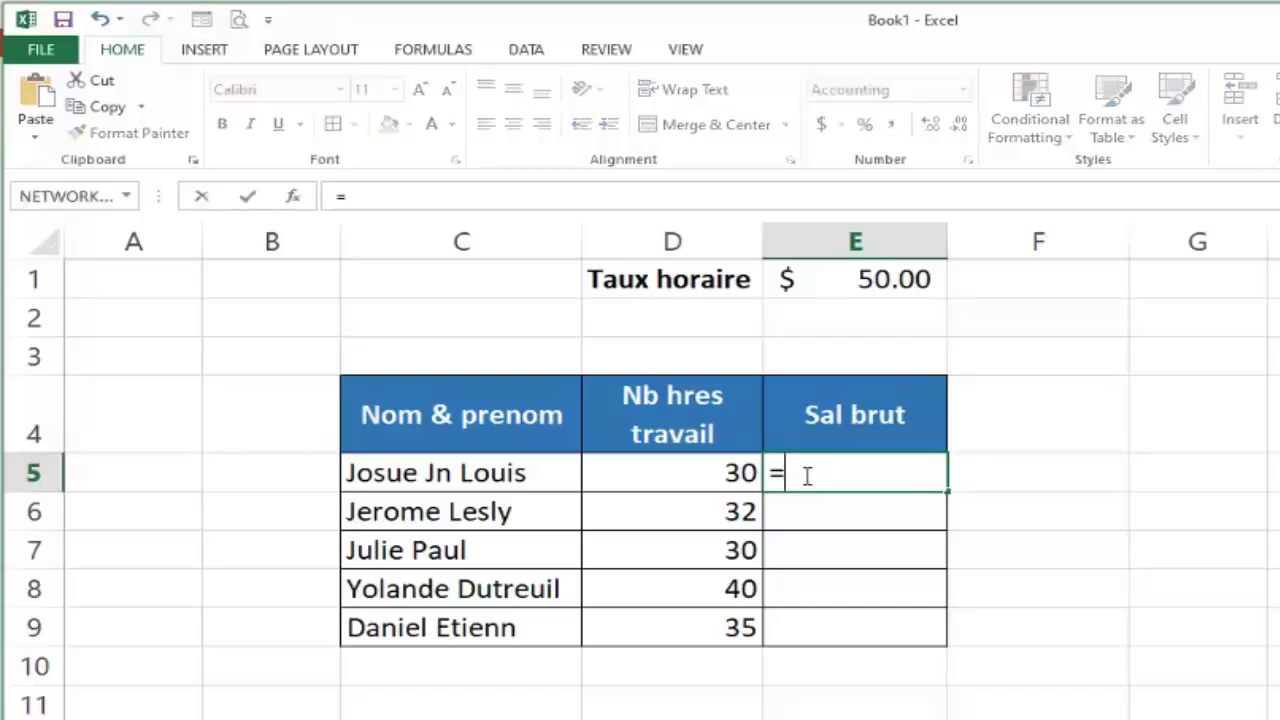
{"action": "left_click", "coordinate": [641, 475]}
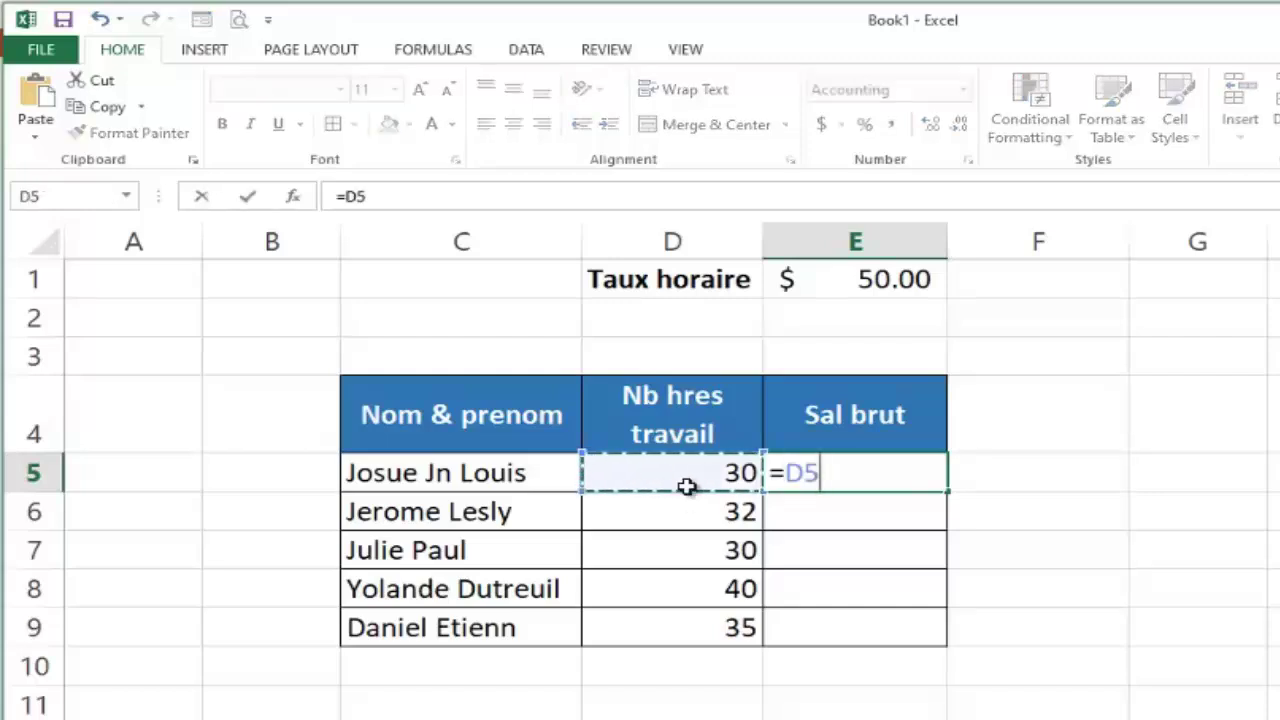
{"action": "type", "text": "*"}
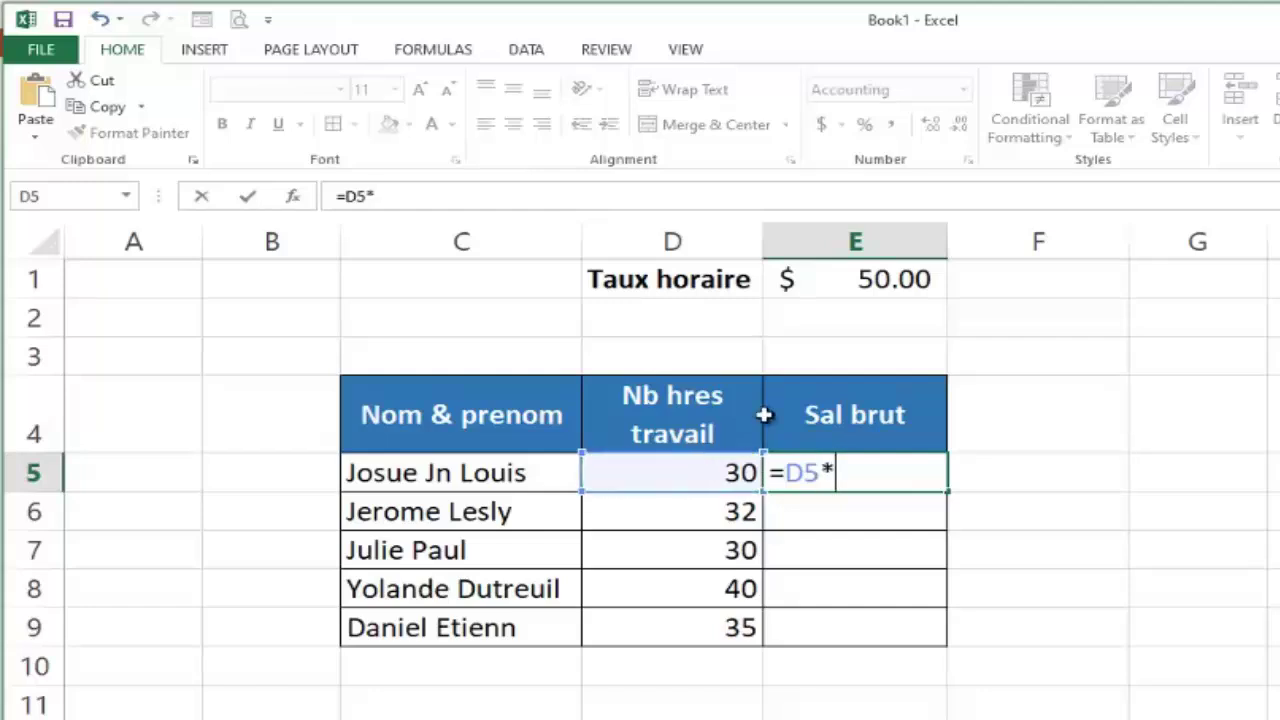
{"action": "left_click", "coordinate": [837, 281]}
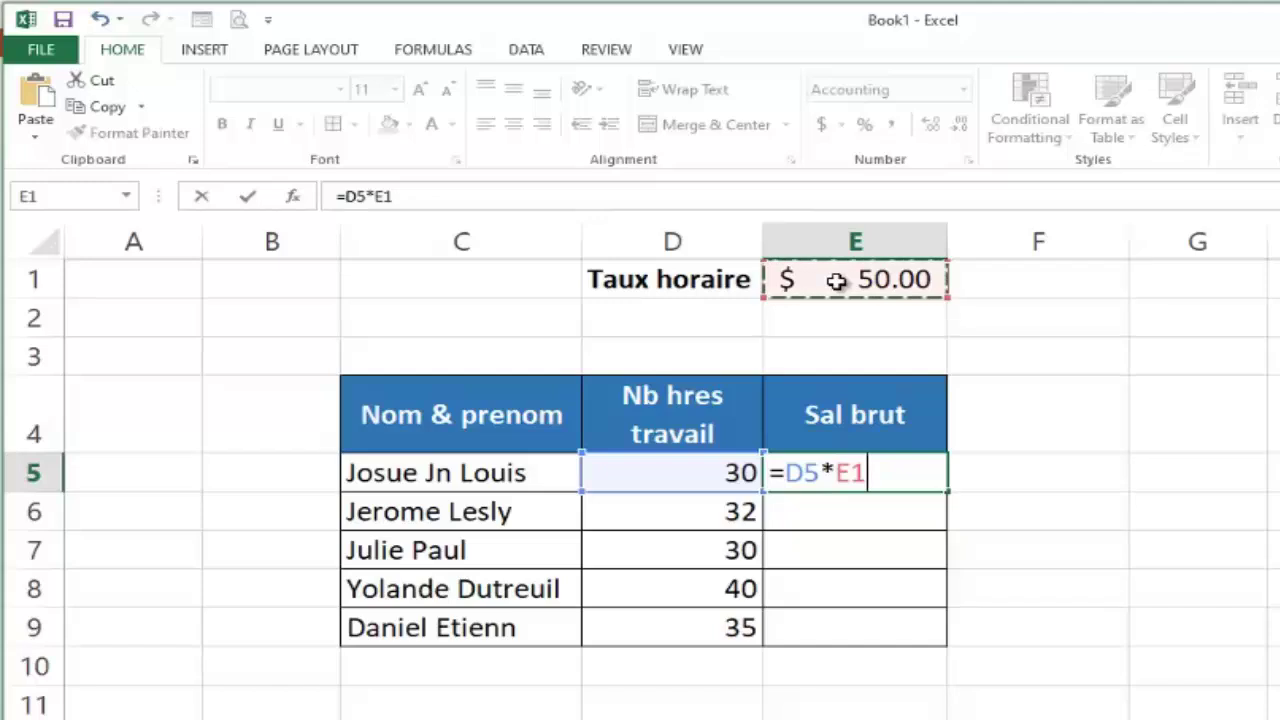
{"action": "key", "text": "Return"}
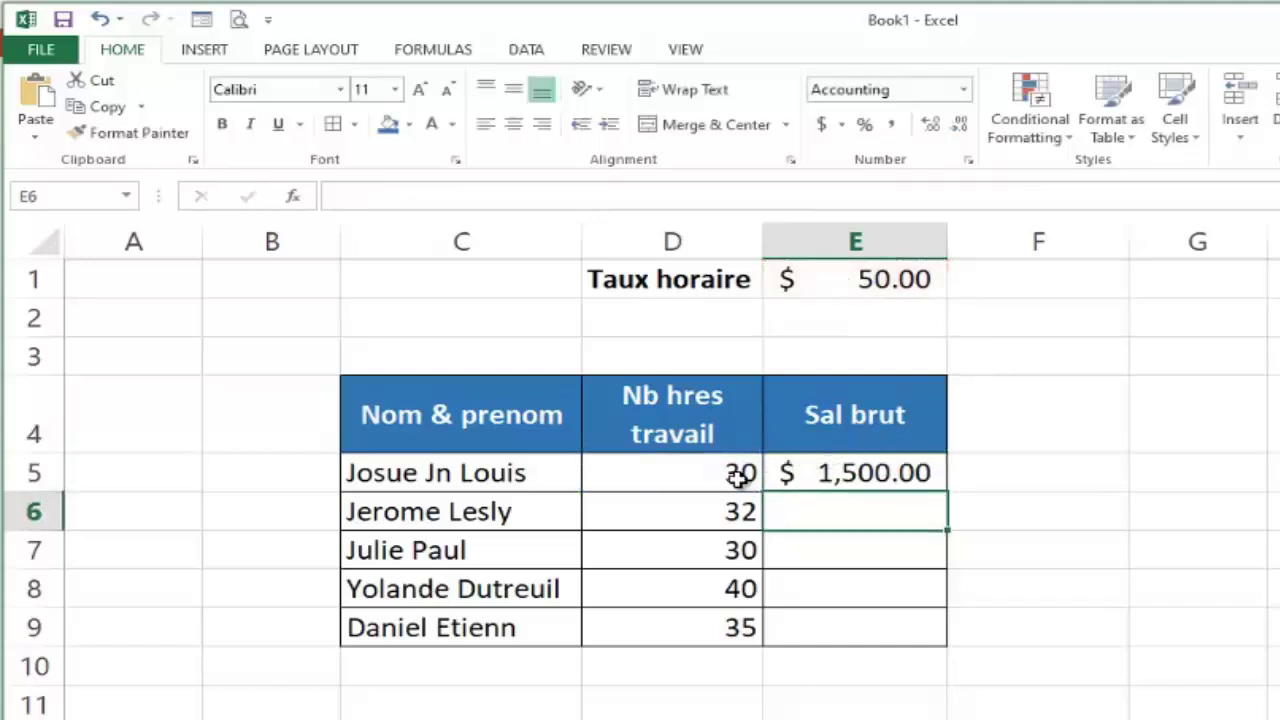
Step: Fill the gross salary formula from E5 down through E9 using its relative reference to the hourly rate
{"action": "left_click", "coordinate": [888, 478]}
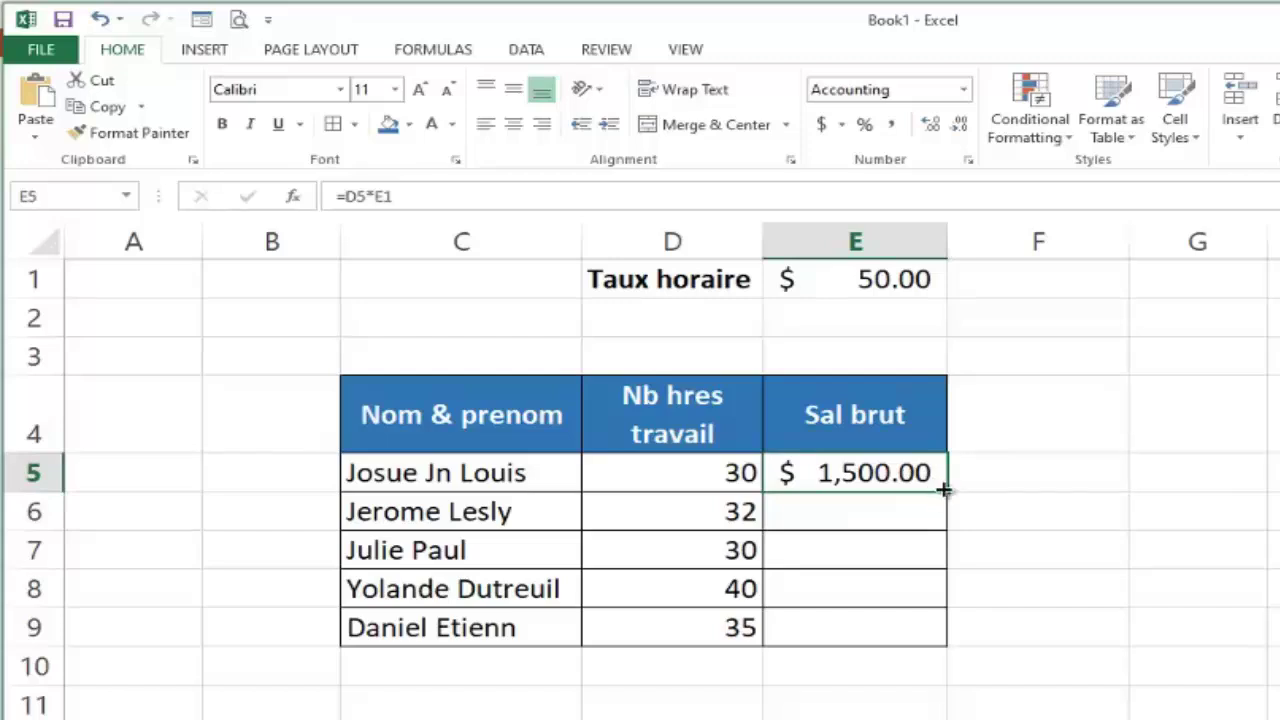
{"action": "left_click_drag", "start_coordinate": [945, 489], "coordinate": [943, 651]}
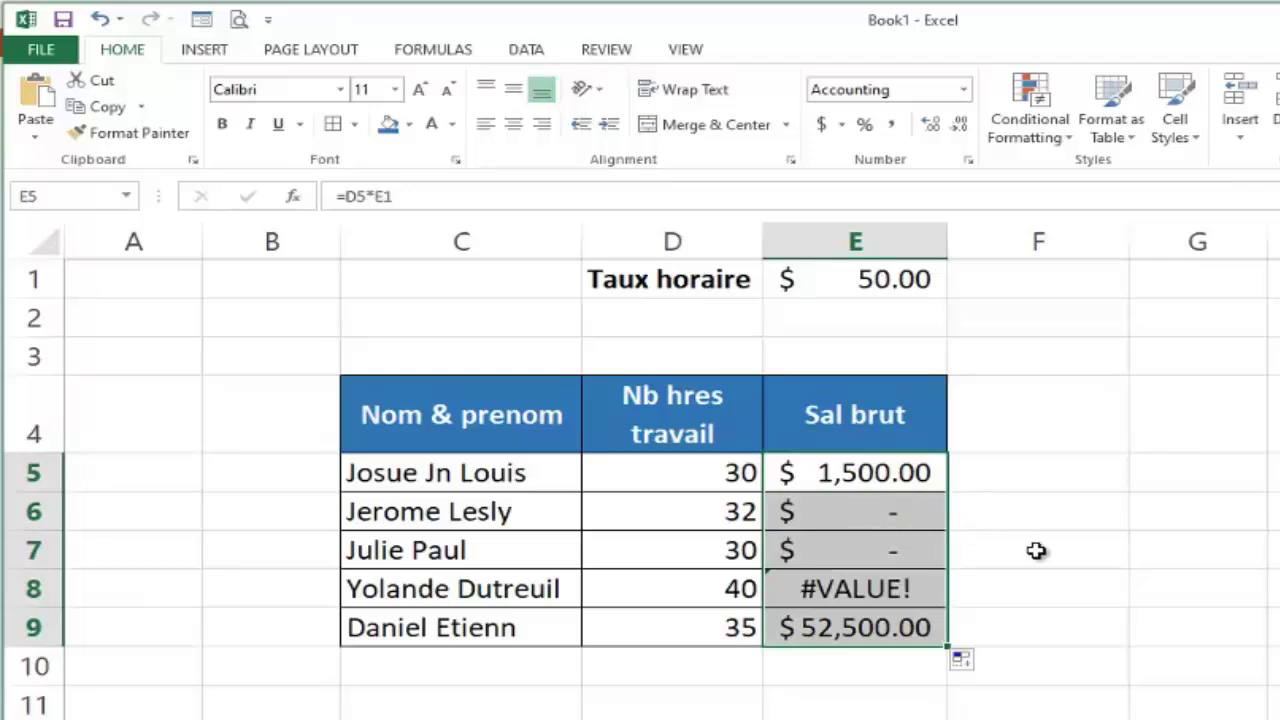
{"action": "left_click", "coordinate": [1096, 545]}
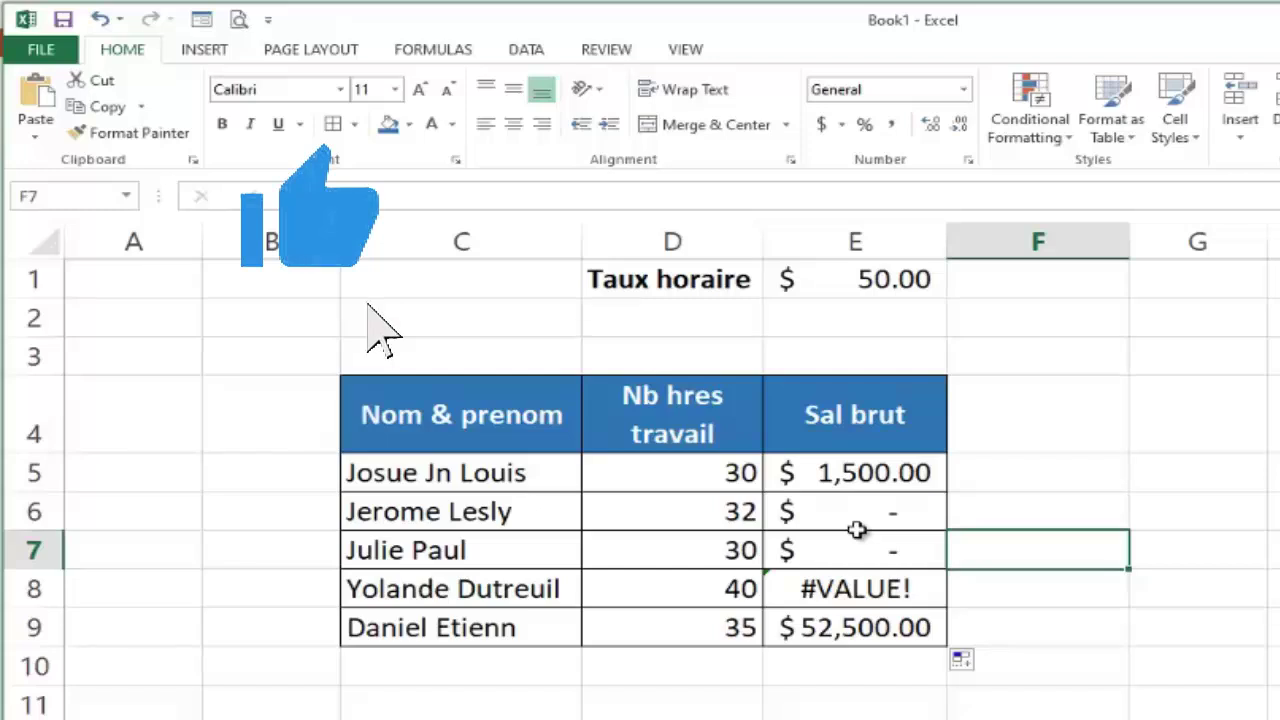
Step: Open the formulas in E5 and E6 to compare which hourly rate cell each one references, making no edits
{"action": "double_click", "coordinate": [862, 473]}
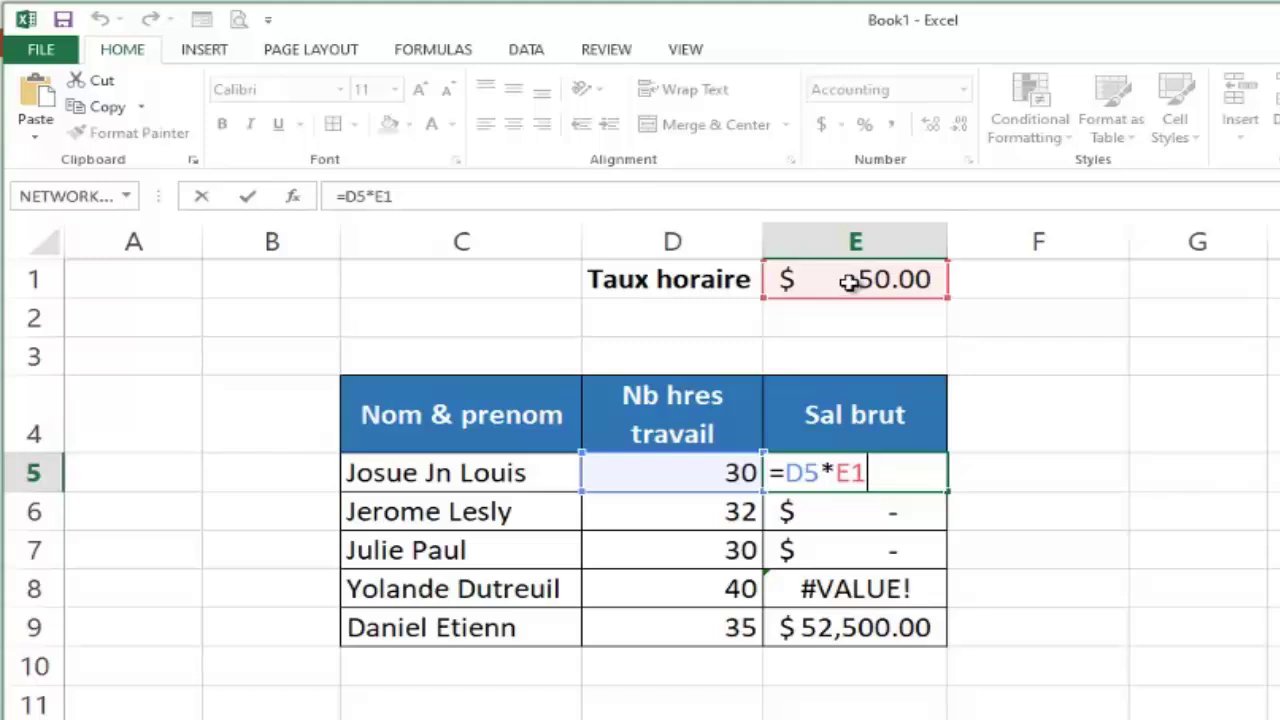
{"action": "key", "text": "Return"}
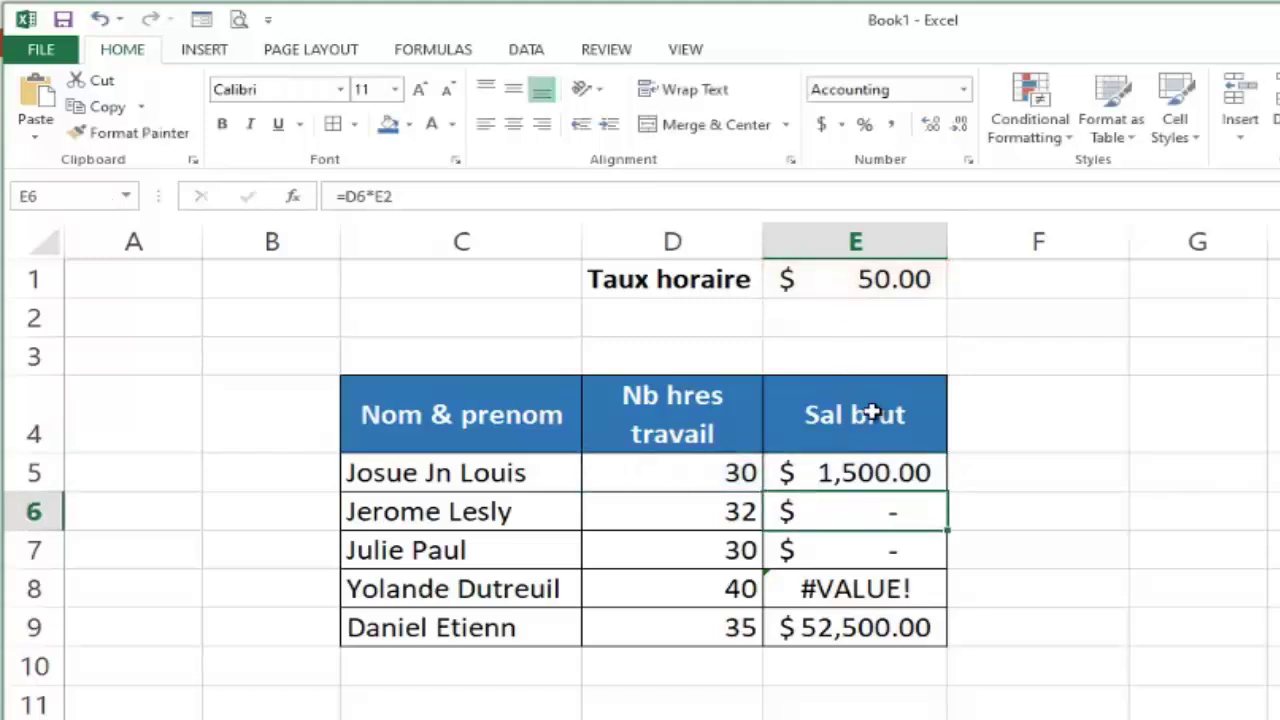
{"action": "left_click", "coordinate": [840, 469]}
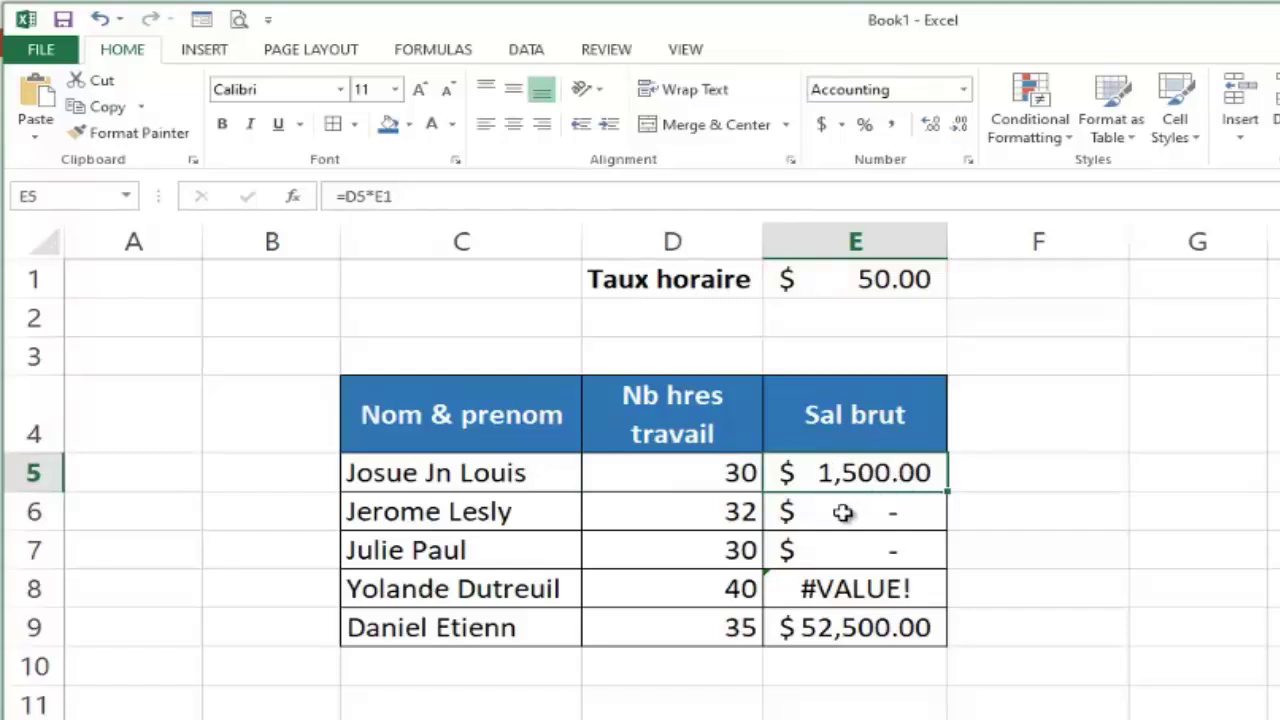
{"action": "key", "text": "ctrl+c"}
{"action": "left_click", "coordinate": [843, 512]}
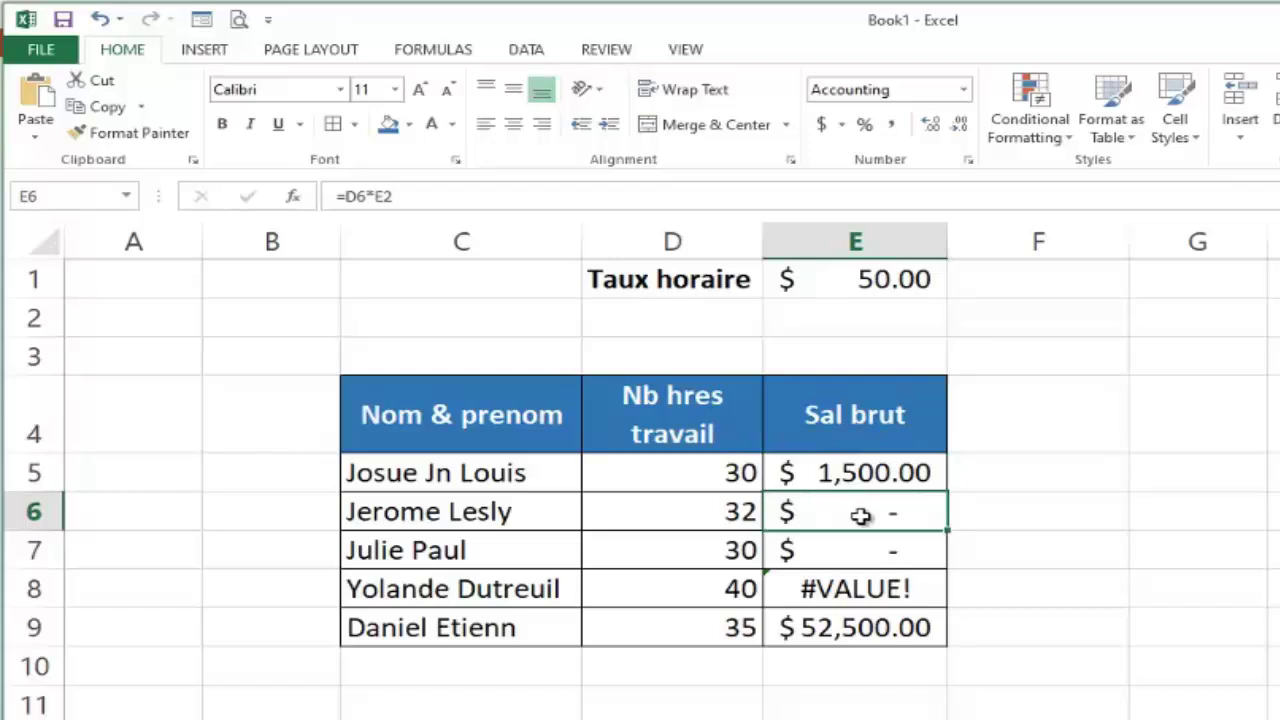
{"action": "double_click", "coordinate": [864, 514]}
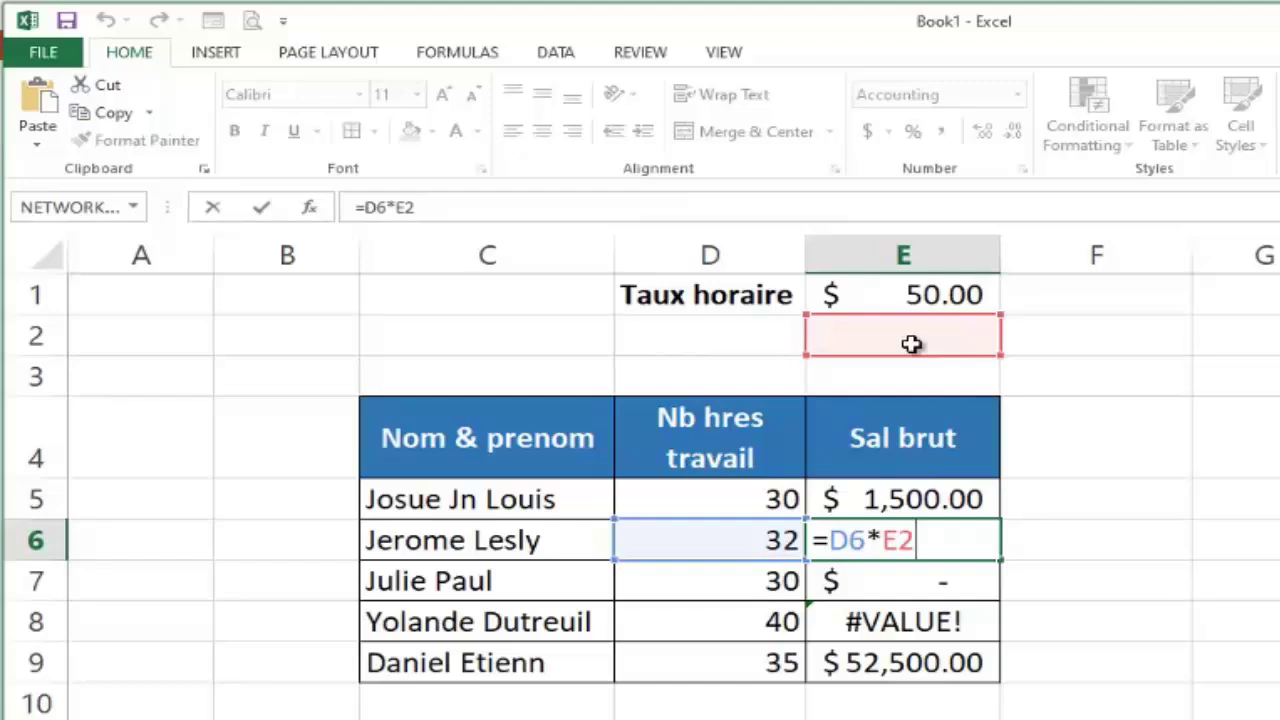
{"action": "key", "text": "Return"}
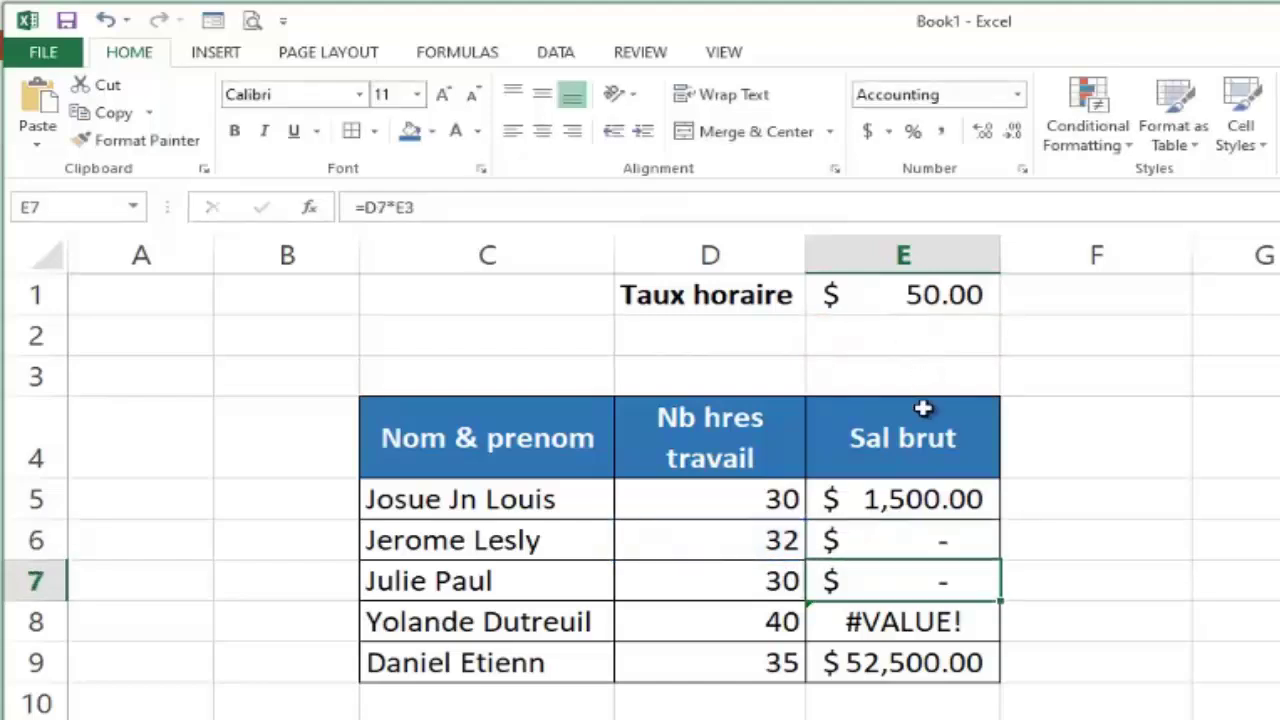
Step: Inspect the references of the formulas in E7 and E8, and examine cells D8 and E4 used by the E8 formula
{"action": "double_click", "coordinate": [882, 581]}
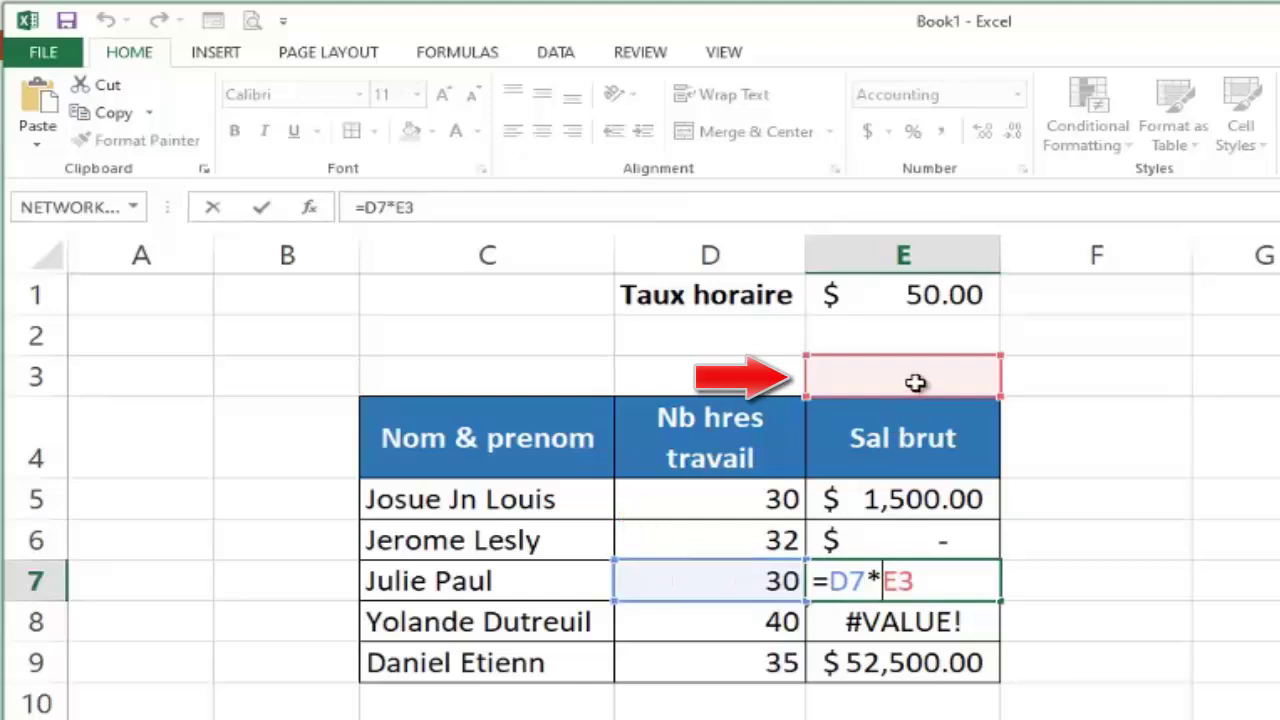
{"action": "key", "text": "Return"}
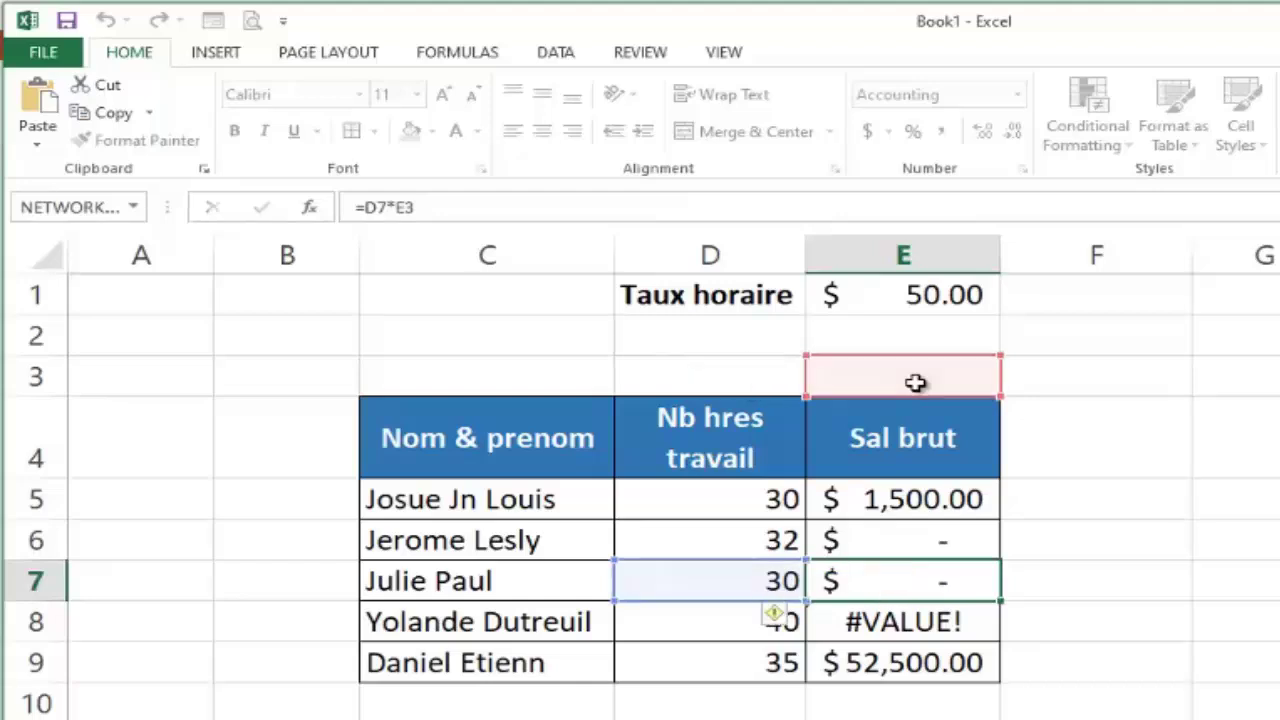
{"action": "double_click", "coordinate": [876, 621]}
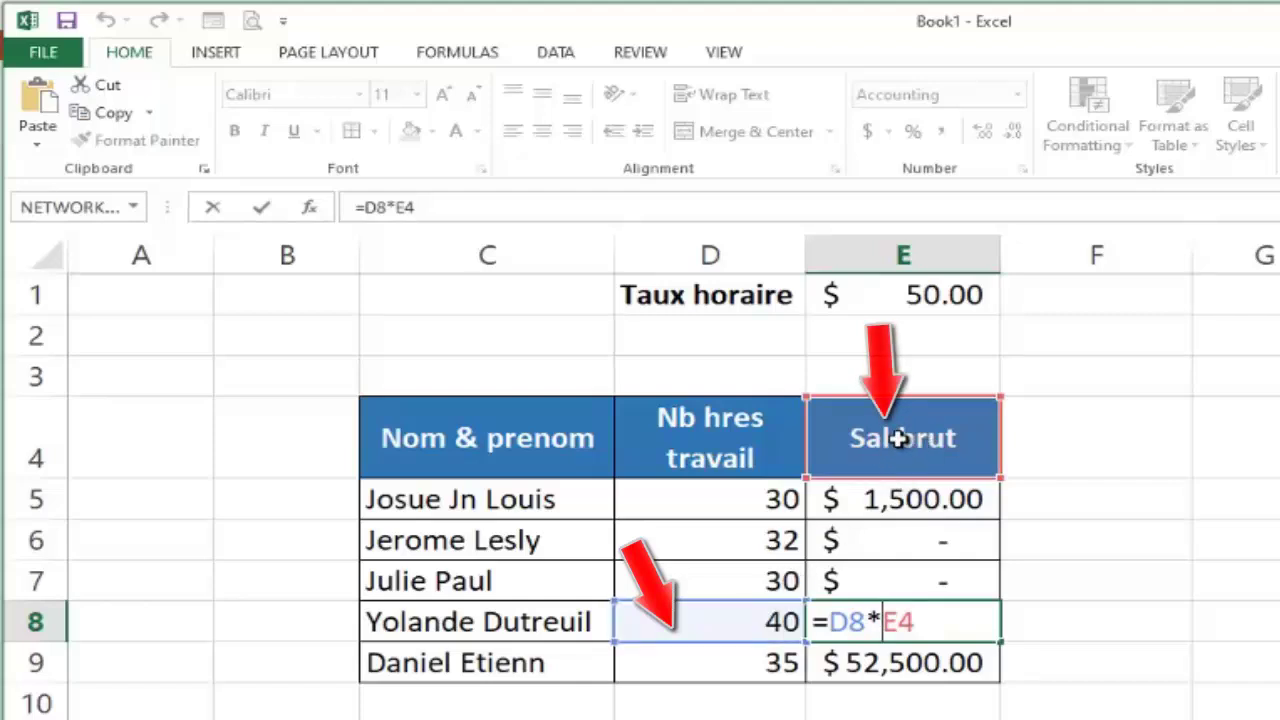
{"action": "key", "text": "Return"}
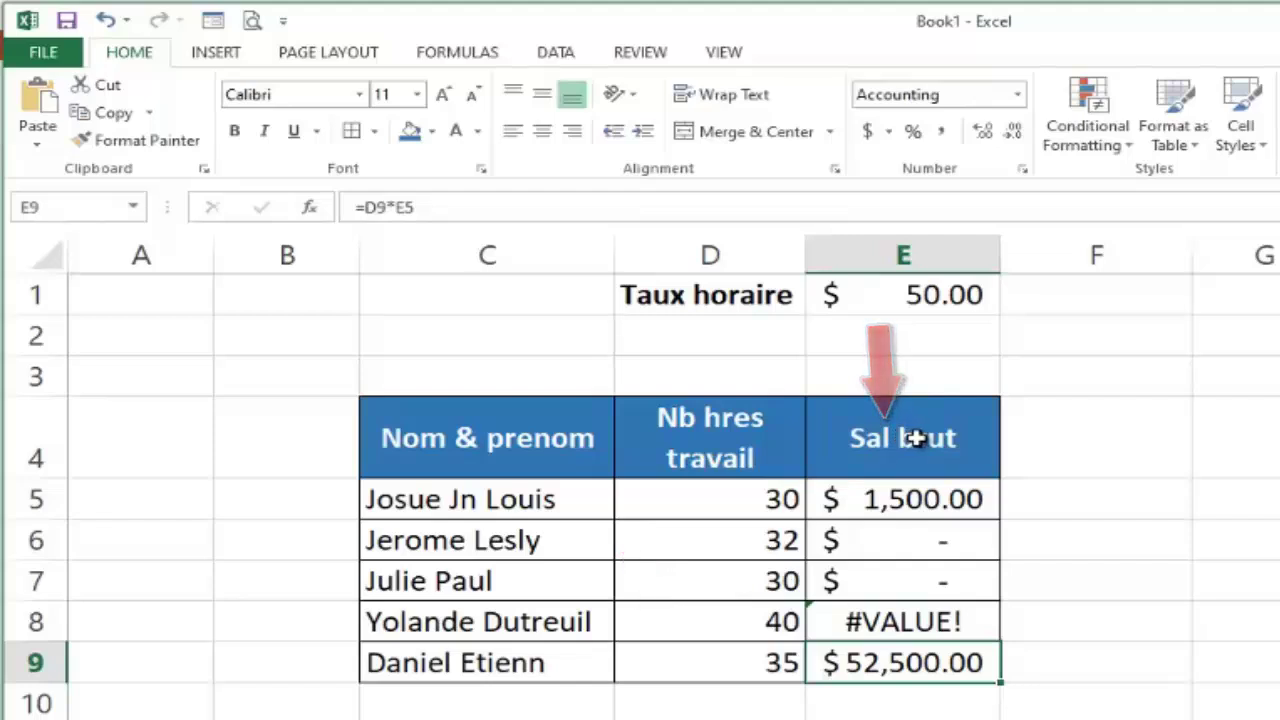
{"action": "left_click", "coordinate": [722, 630]}
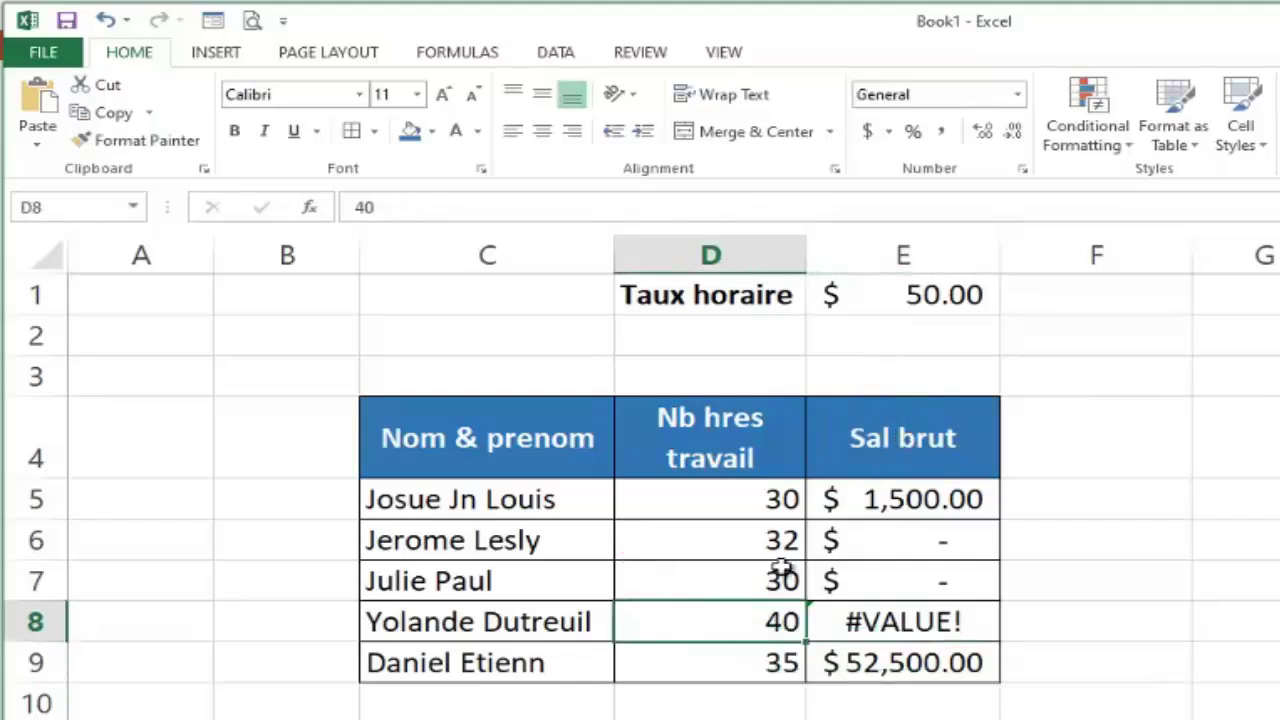
{"action": "left_click", "coordinate": [903, 437]}
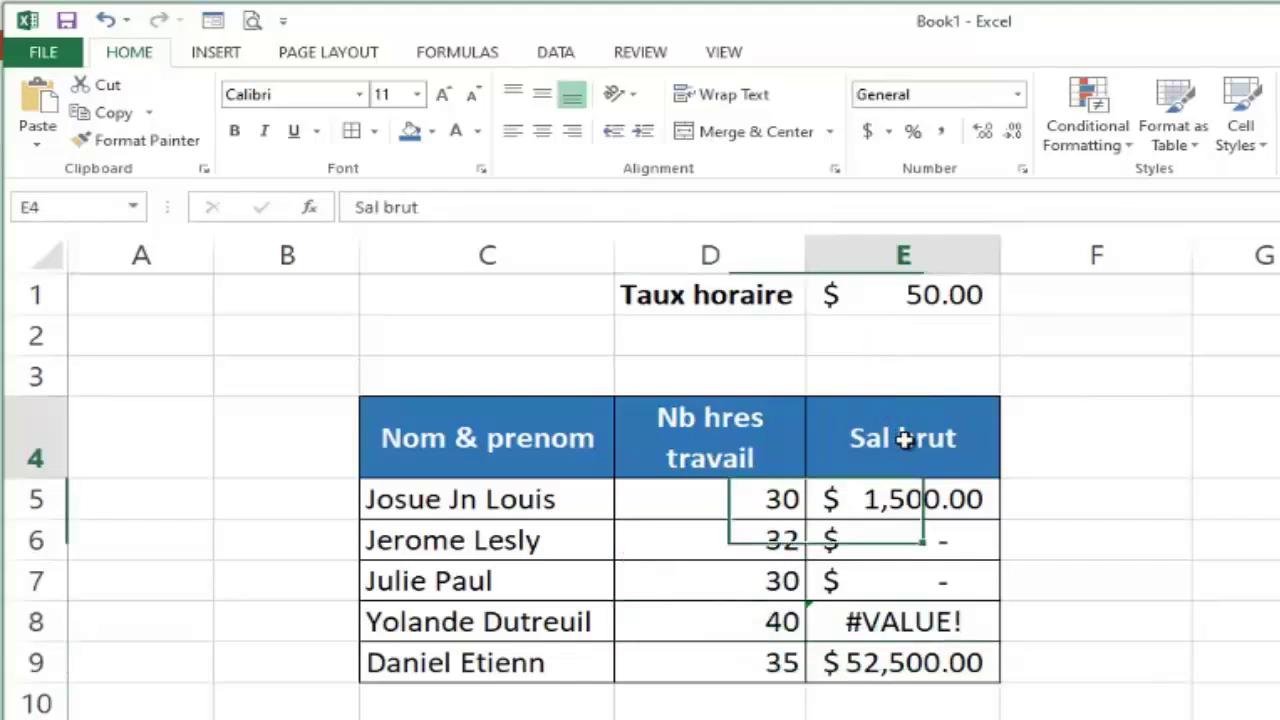
{"action": "left_click", "coordinate": [727, 624]}
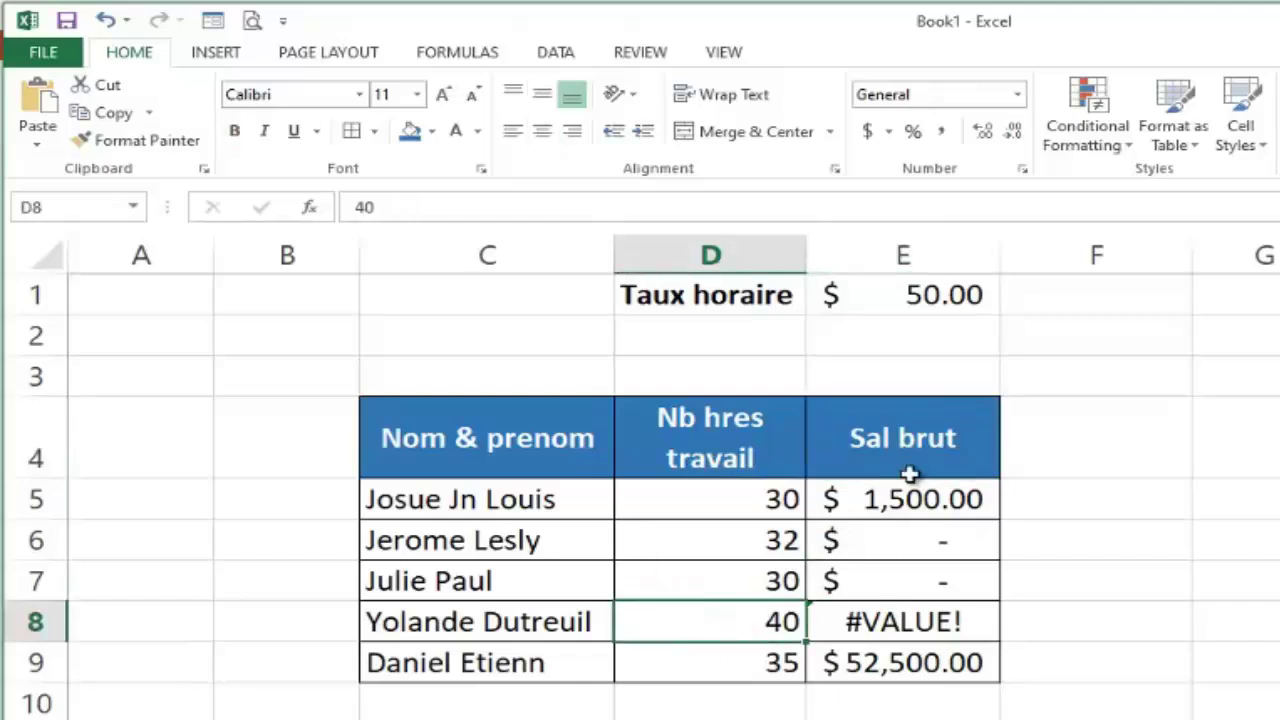
Step: Open the formula in E9 to inspect its cell references, then close it without edits and select the hours cell D5
{"action": "left_click", "coordinate": [893, 664]}
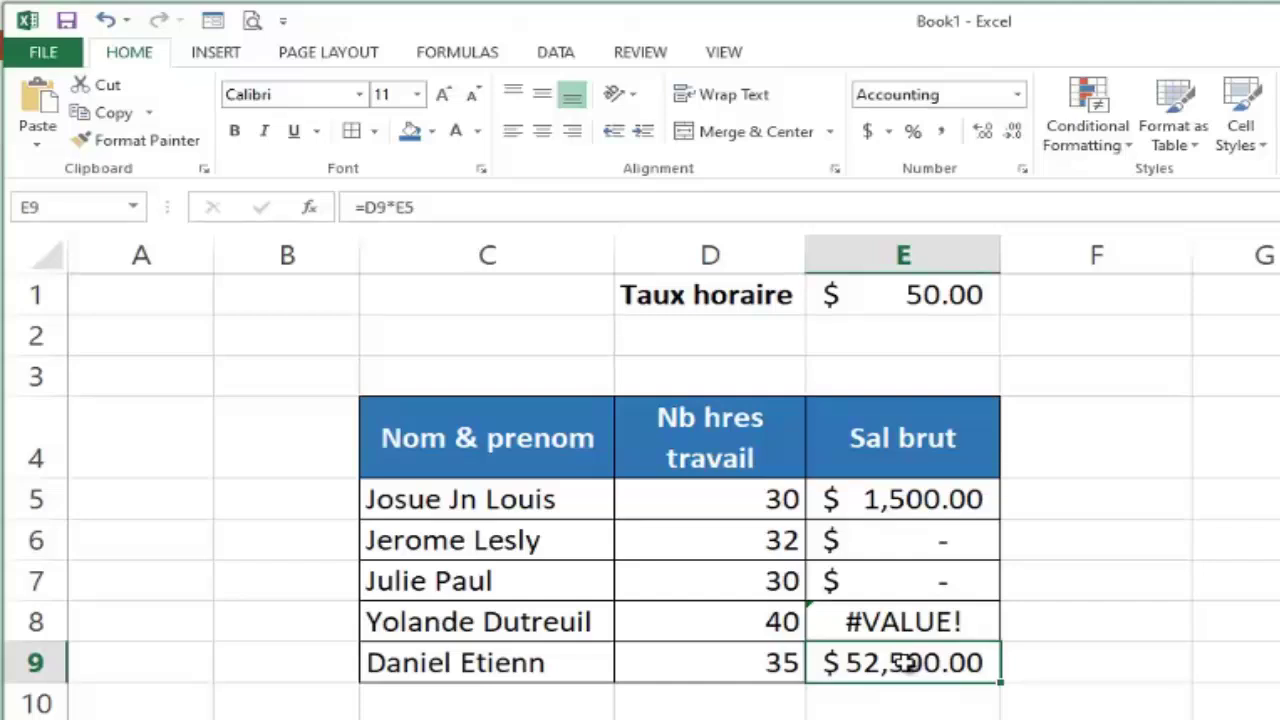
{"action": "double_click", "coordinate": [903, 663]}
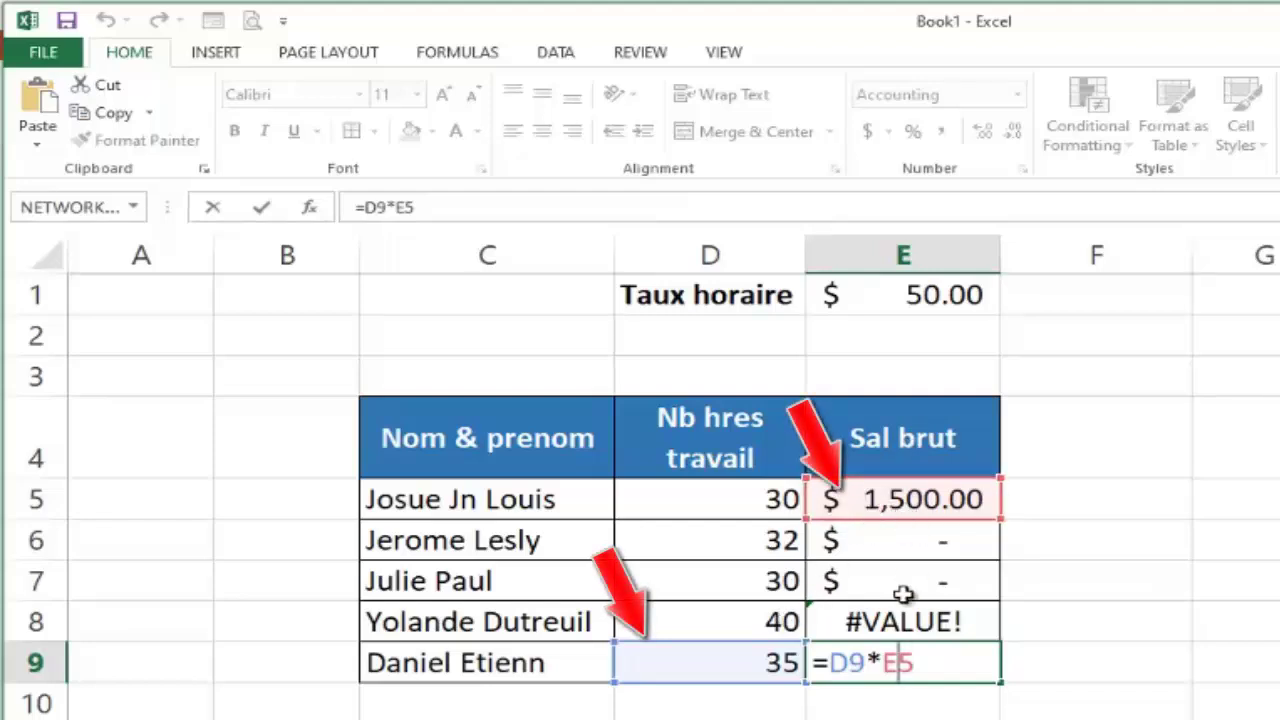
{"action": "key", "text": "Return"}
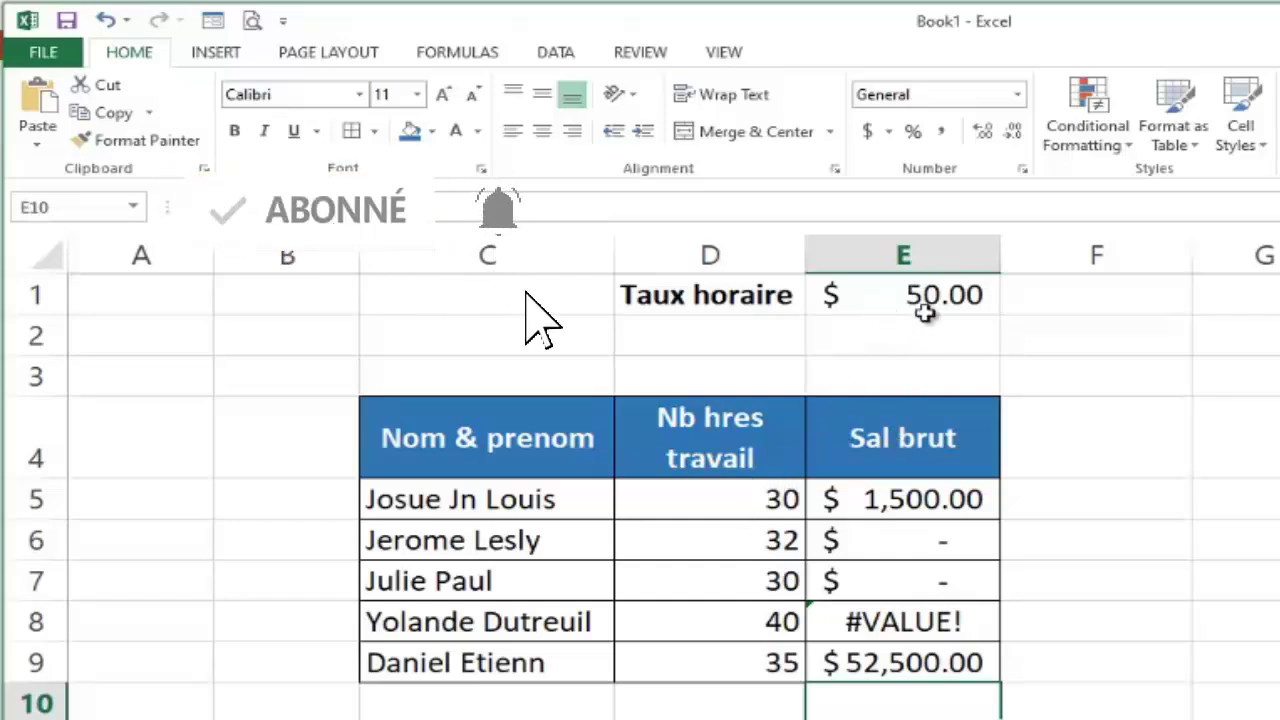
{"action": "left_click", "coordinate": [706, 493]}
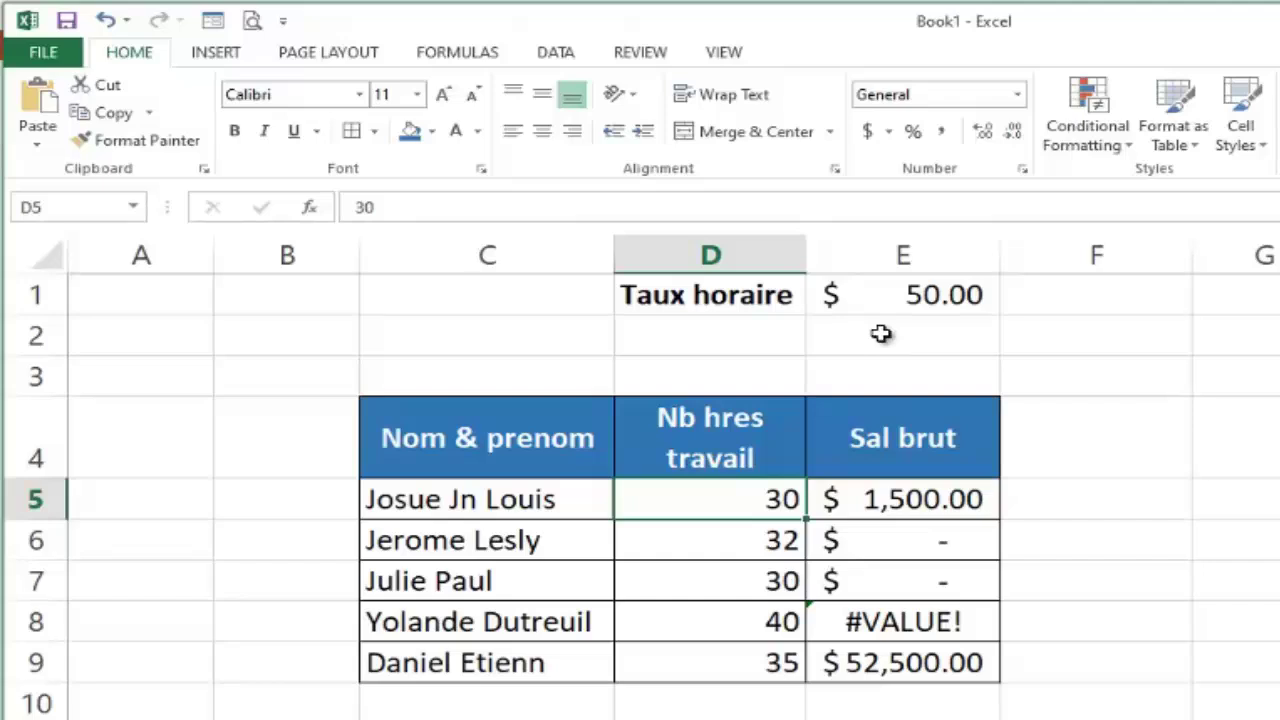
Step: Clear the gross salaries in E5:E9 and enter =D5*$E$1 in E5, making the hourly rate reference absolute
{"action": "left_click_drag", "start_coordinate": [897, 497], "coordinate": [891, 663]}
{"action": "key", "text": "Delete"}
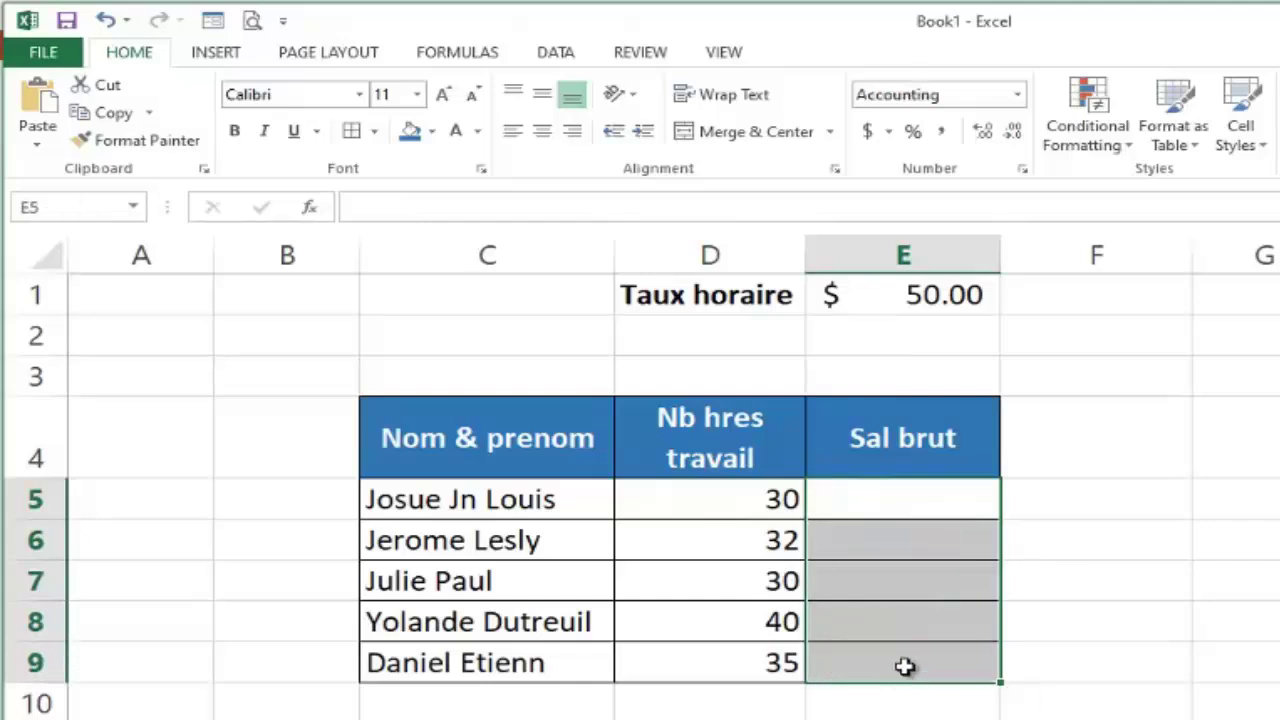
{"action": "left_click", "coordinate": [855, 495]}
{"action": "type", "text": "="}
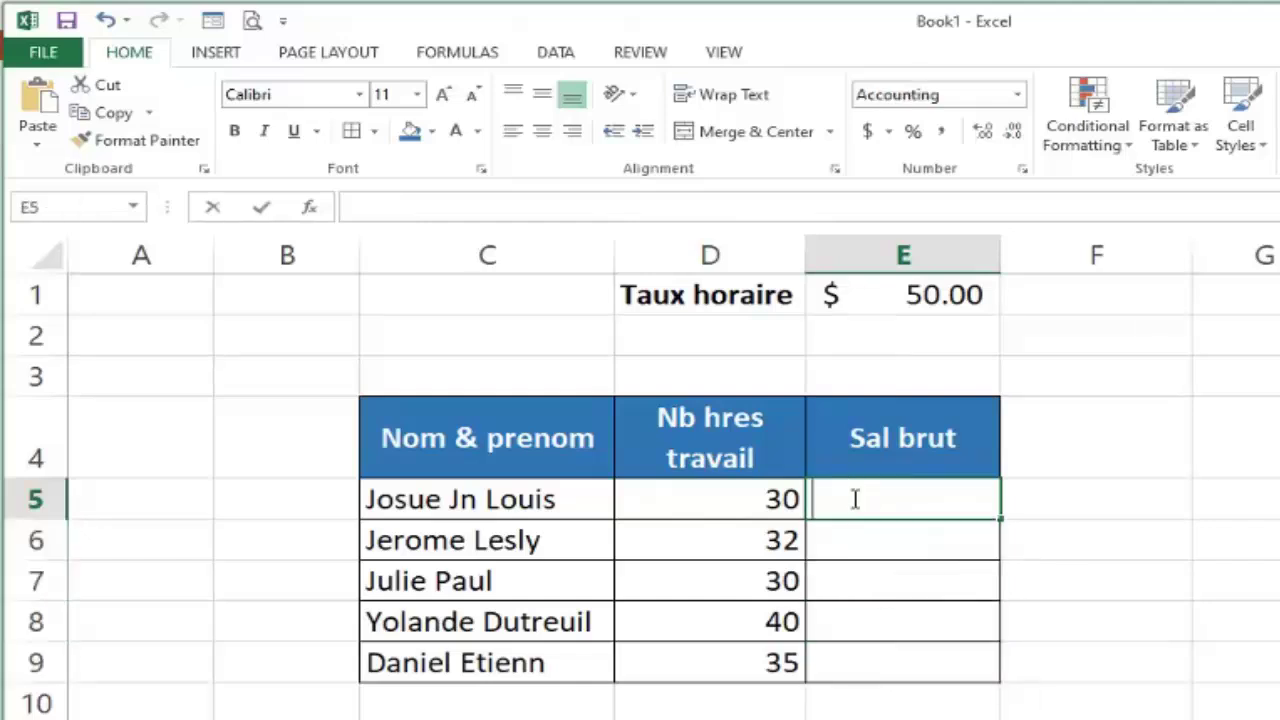
{"action": "left_click", "coordinate": [741, 503]}
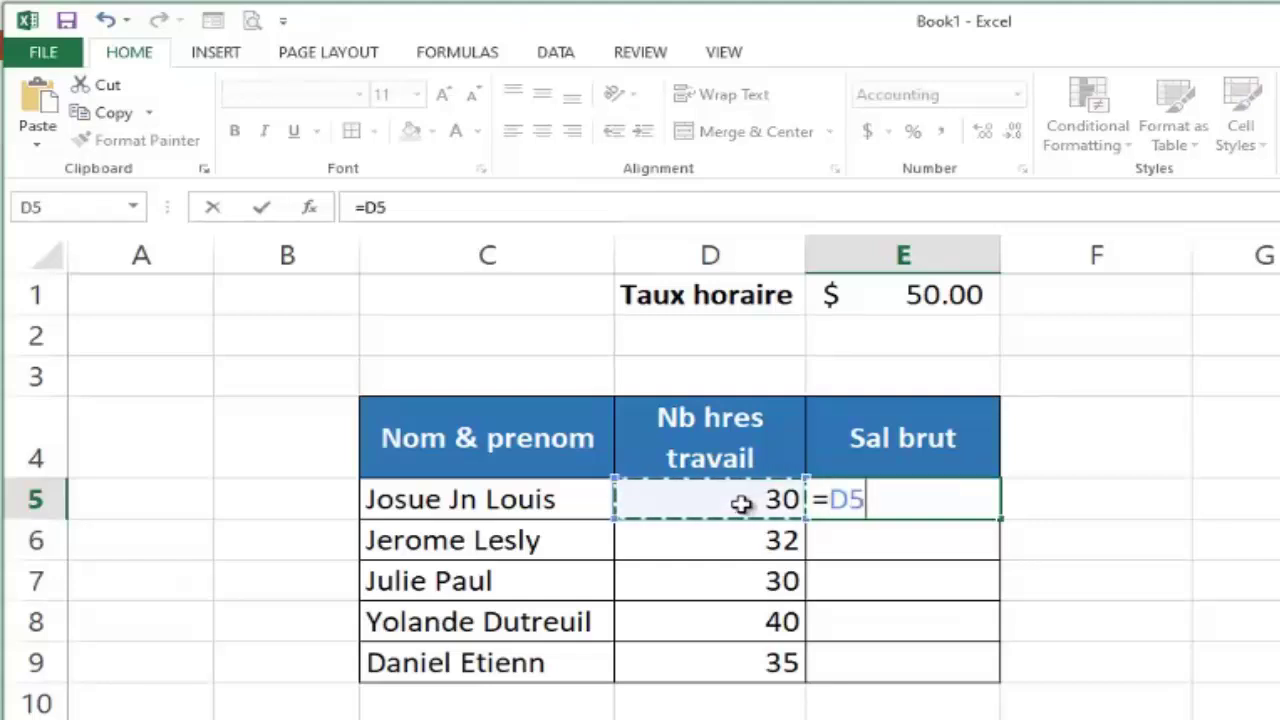
{"action": "type", "text": "*"}
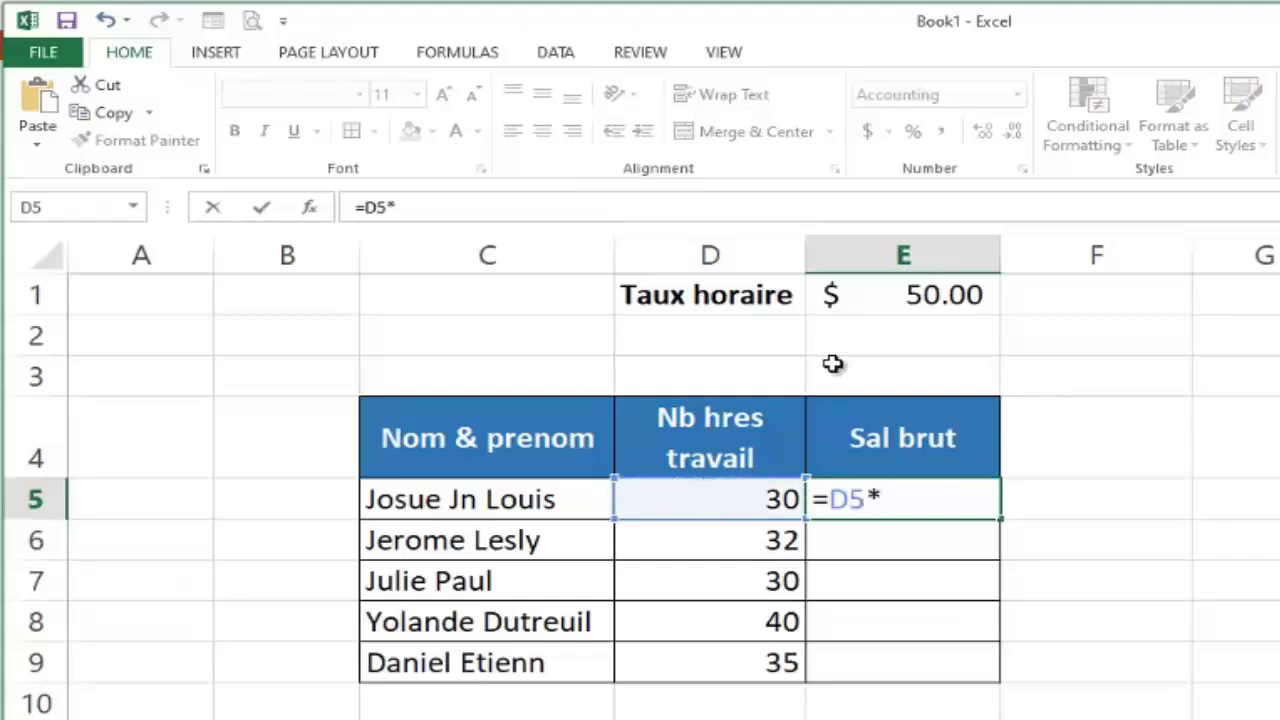
{"action": "left_click", "coordinate": [907, 295]}
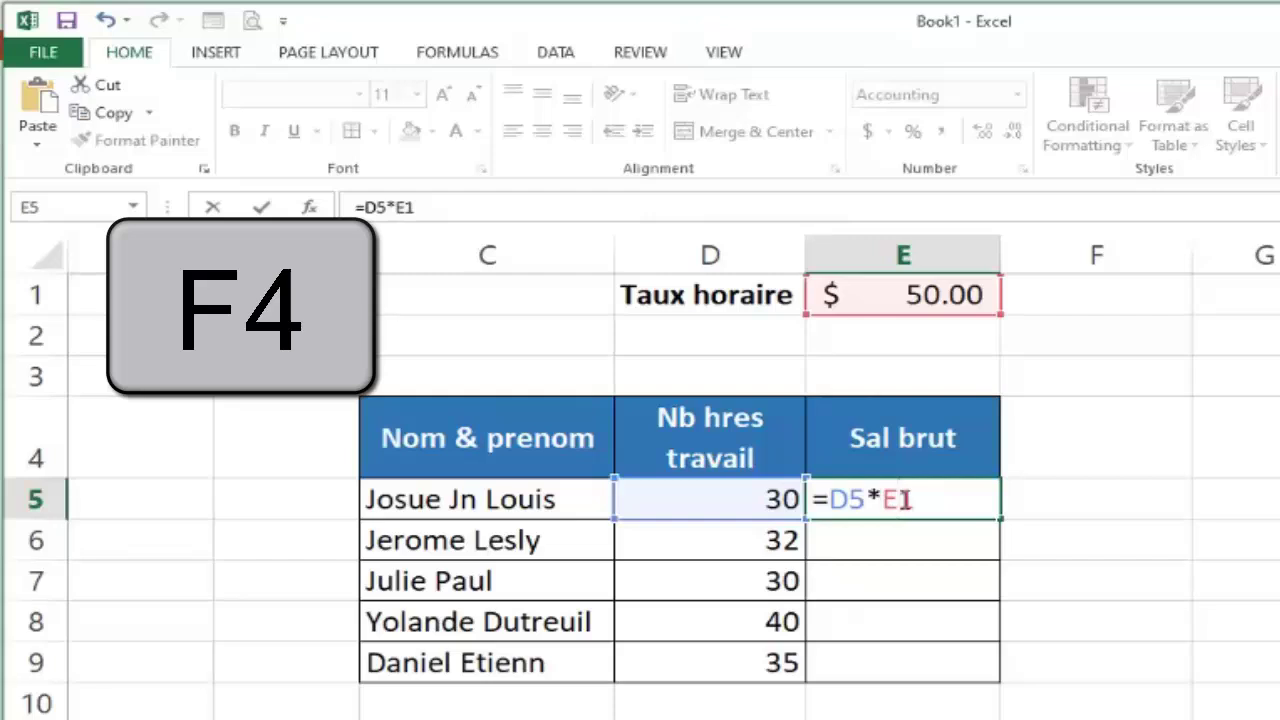
{"action": "key", "text": "F4"}
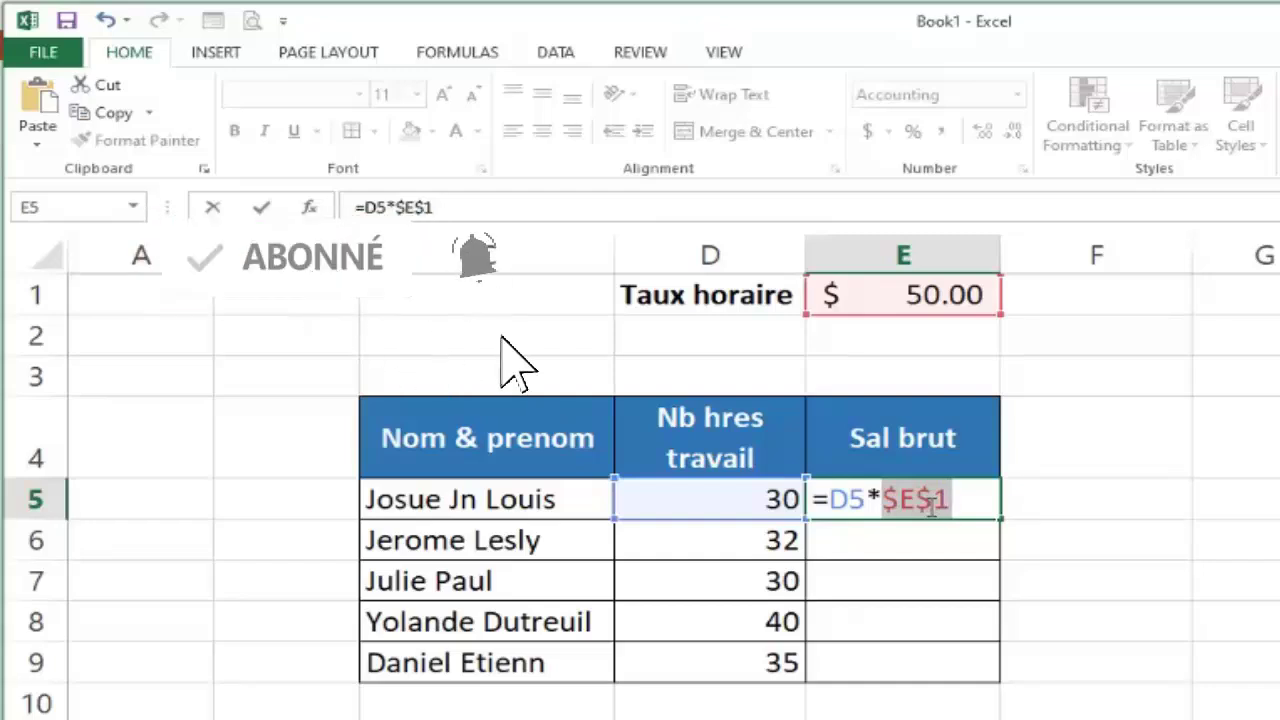
{"action": "key", "text": "Return"}
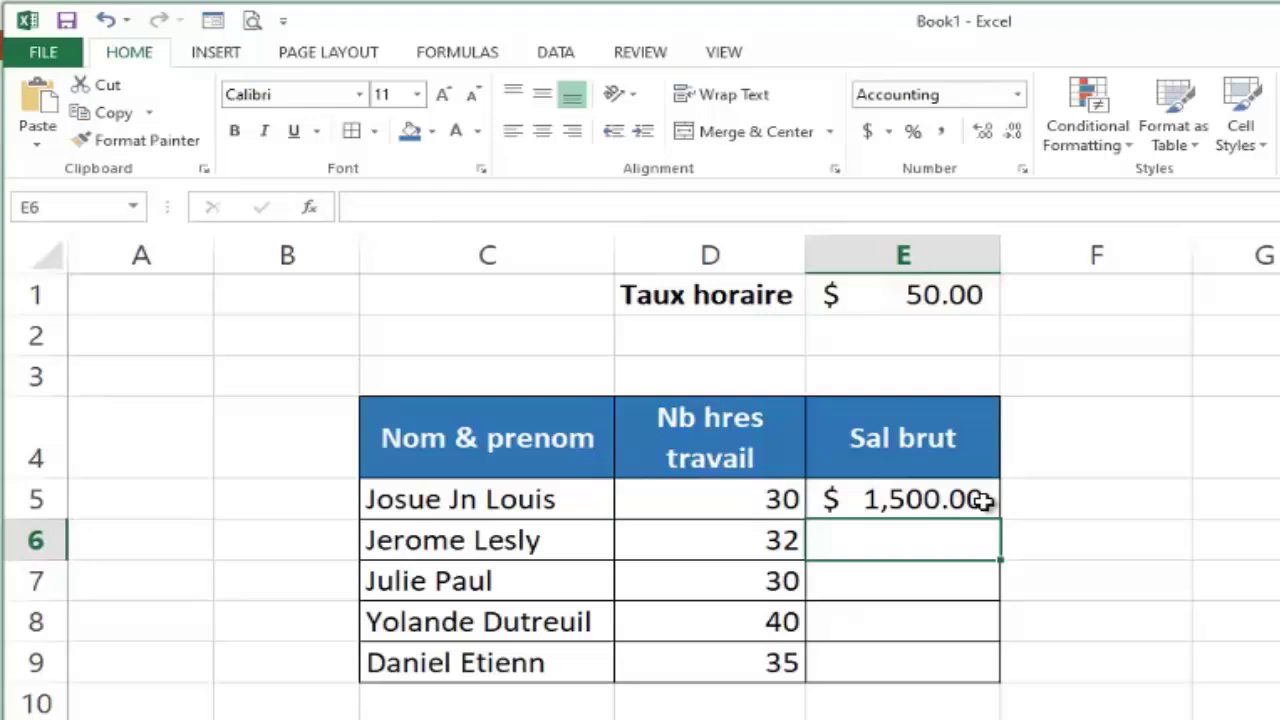
Step: Fill the gross salary formula from E5 down through E9 using its absolute reference to the hourly rate
{"action": "left_click", "coordinate": [929, 497]}
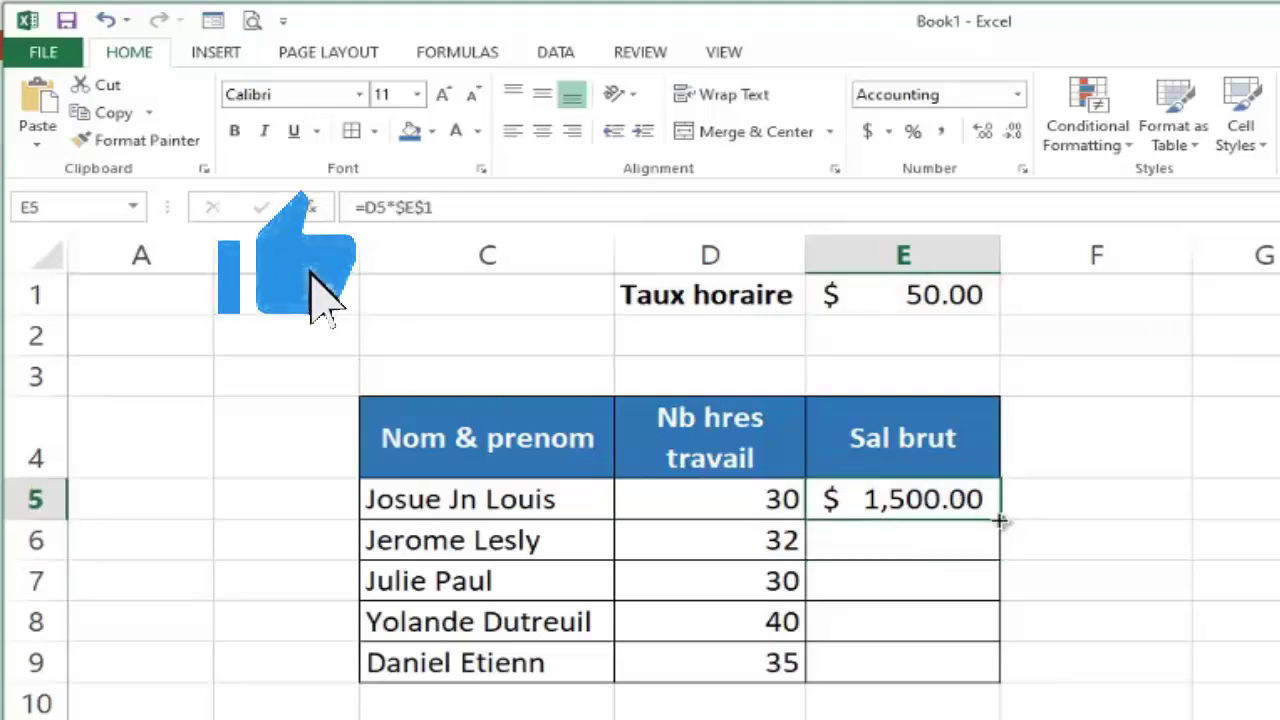
{"action": "left_click_drag", "start_coordinate": [997, 529], "coordinate": [980, 669]}
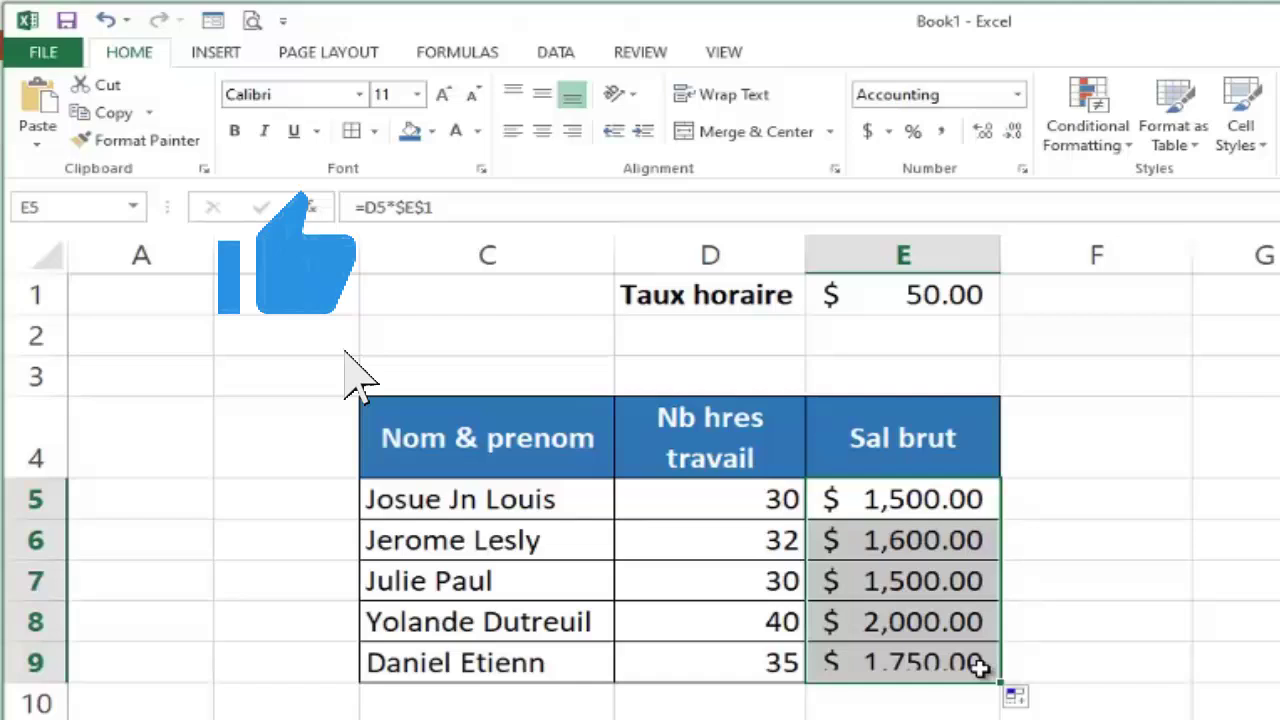
Step: Inspect the formulas in E5 through E8 one by one to compare their hours and hourly rate references, making no edits
{"action": "left_click", "coordinate": [900, 502]}
{"action": "double_click", "coordinate": [900, 502]}
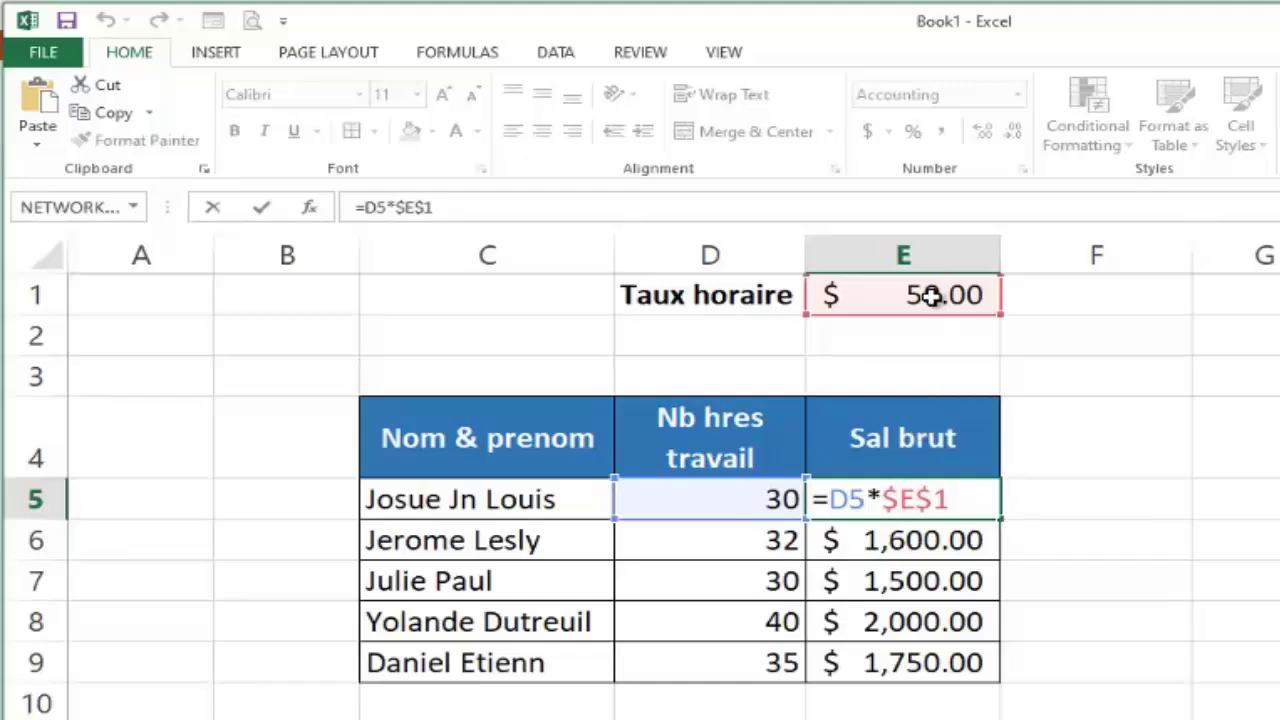
{"action": "key", "text": "Return"}
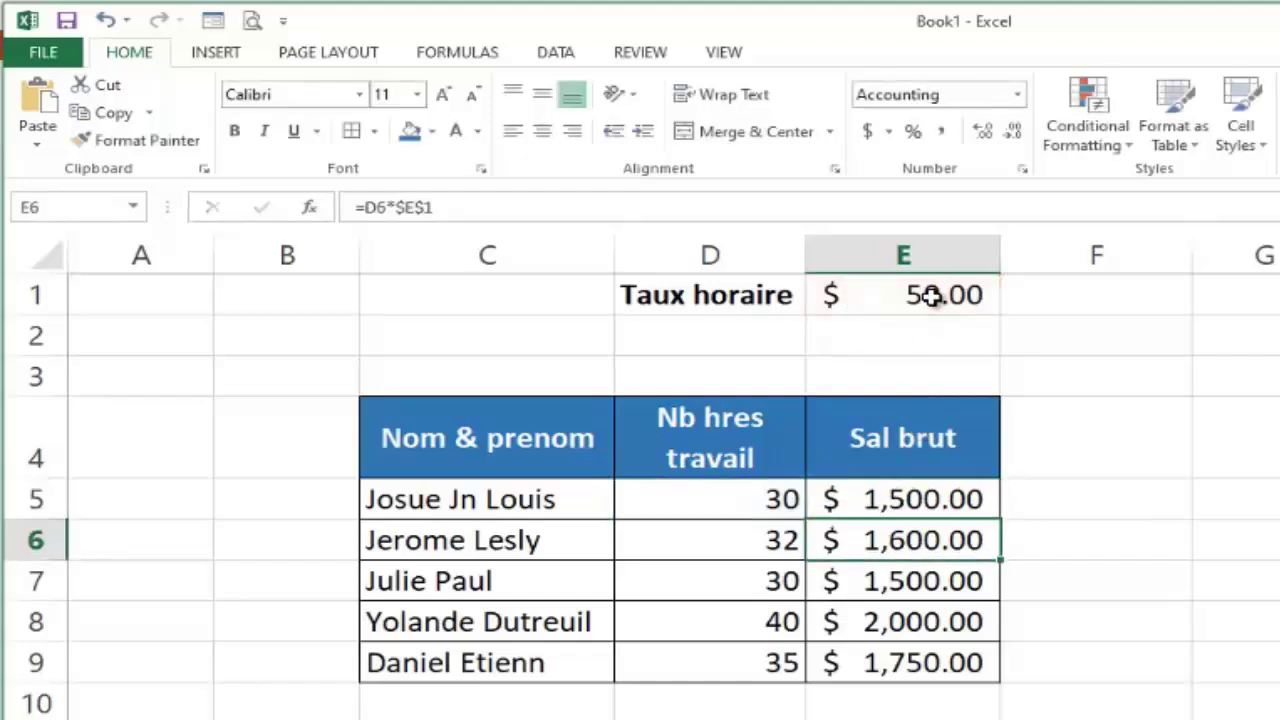
{"action": "double_click", "coordinate": [878, 540]}
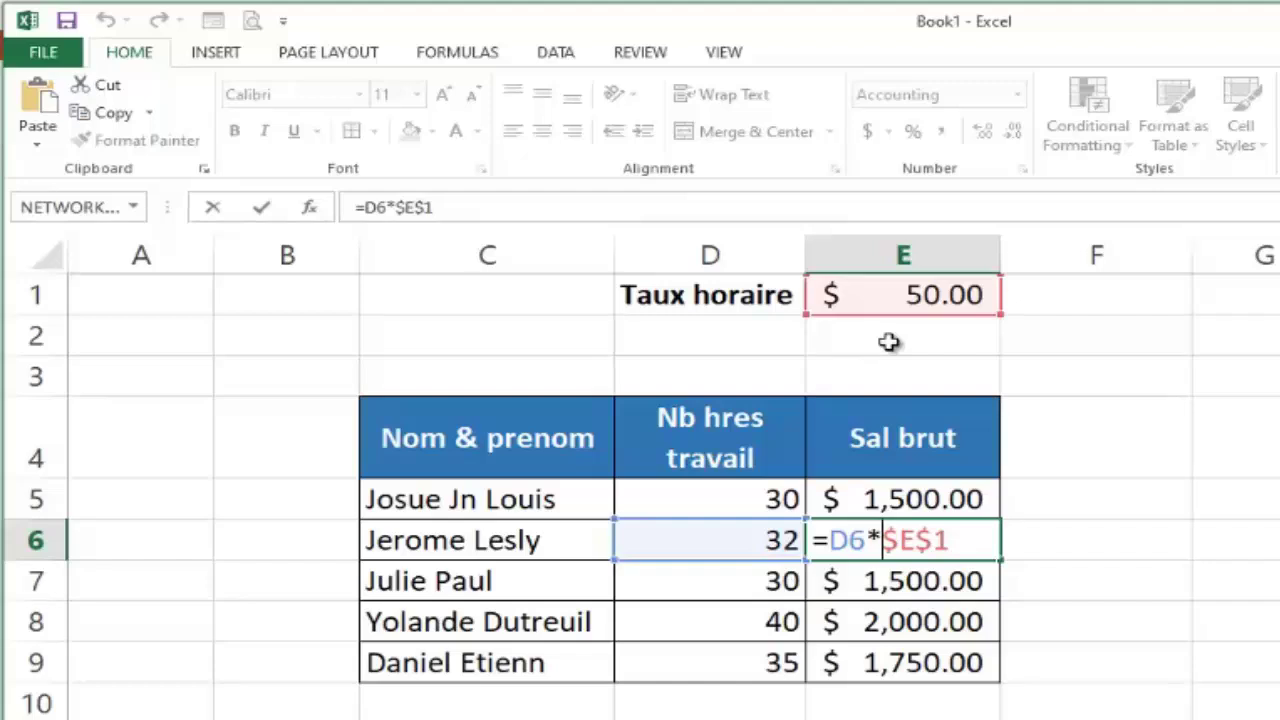
{"action": "key", "text": "Return"}
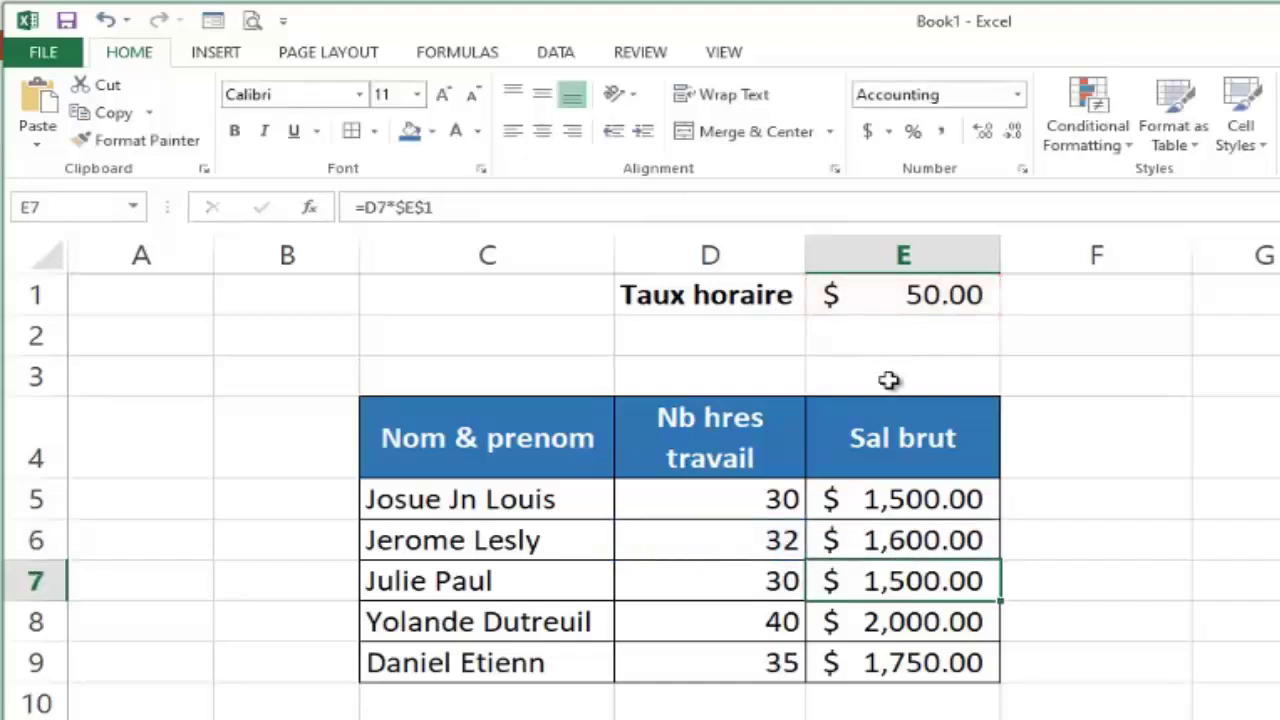
{"action": "double_click", "coordinate": [875, 590]}
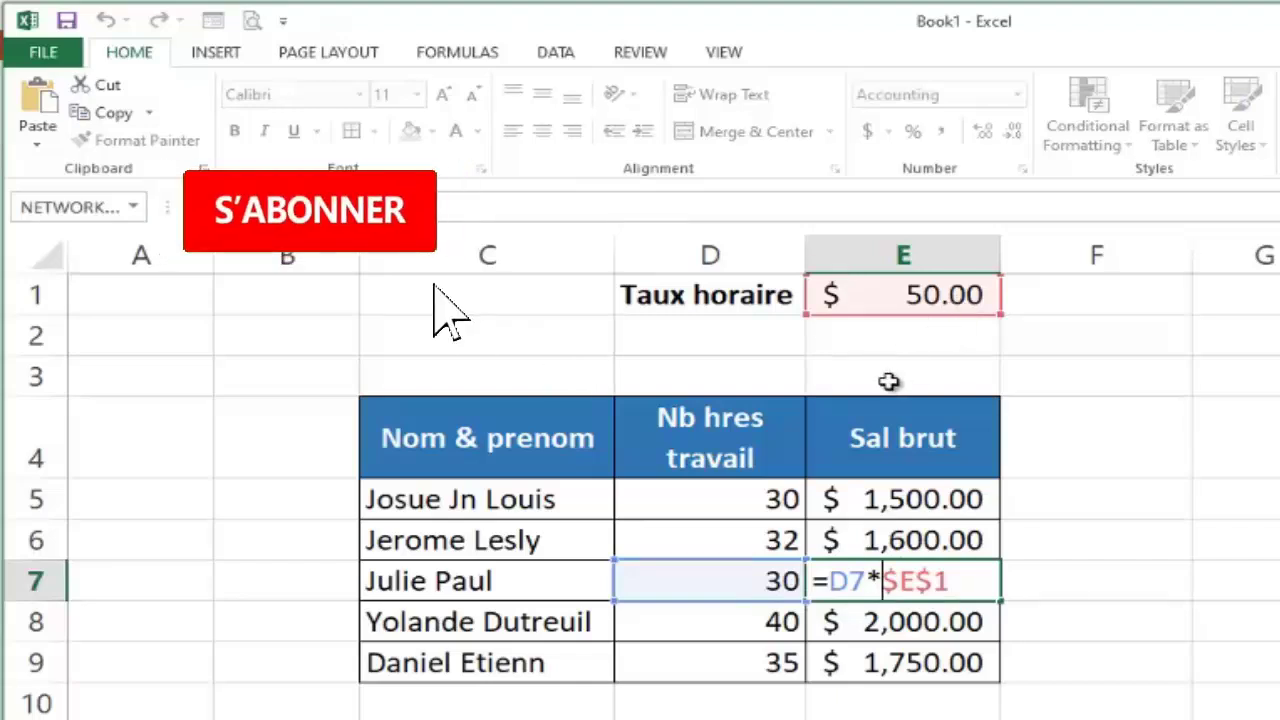
{"action": "key", "text": "Return"}
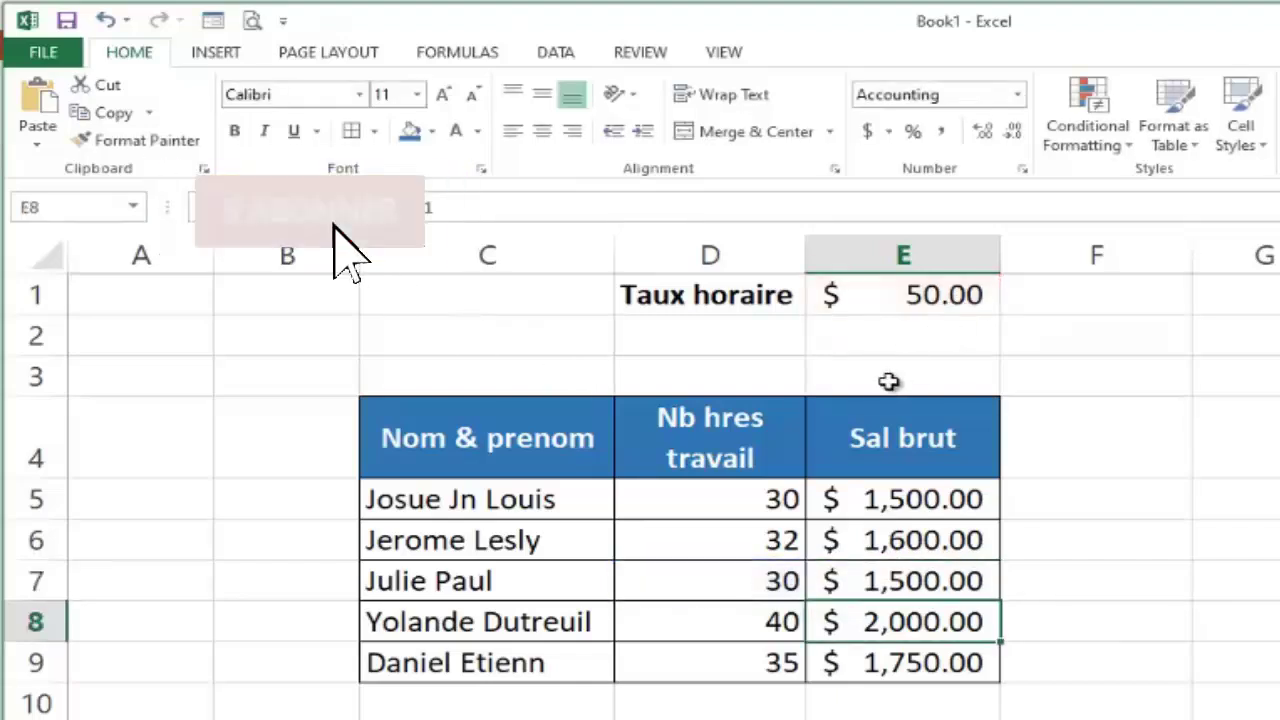
{"action": "double_click", "coordinate": [872, 621]}
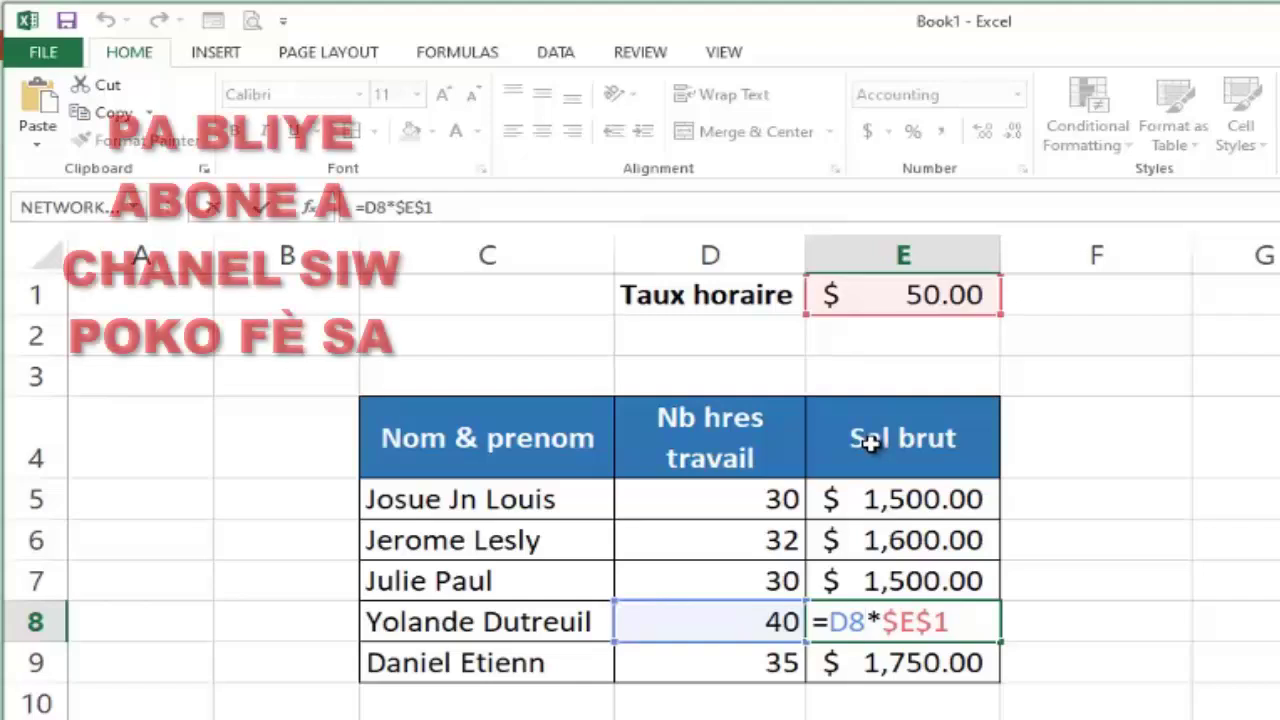
{"action": "key", "text": "Return"}
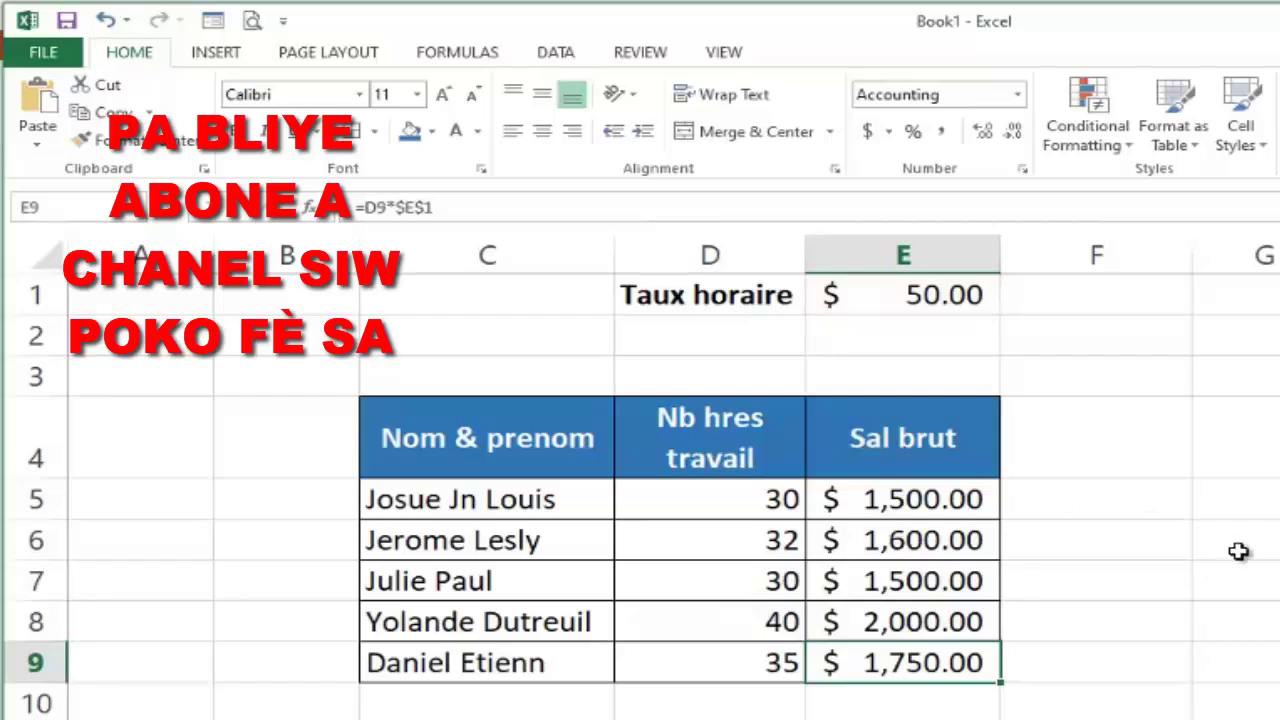